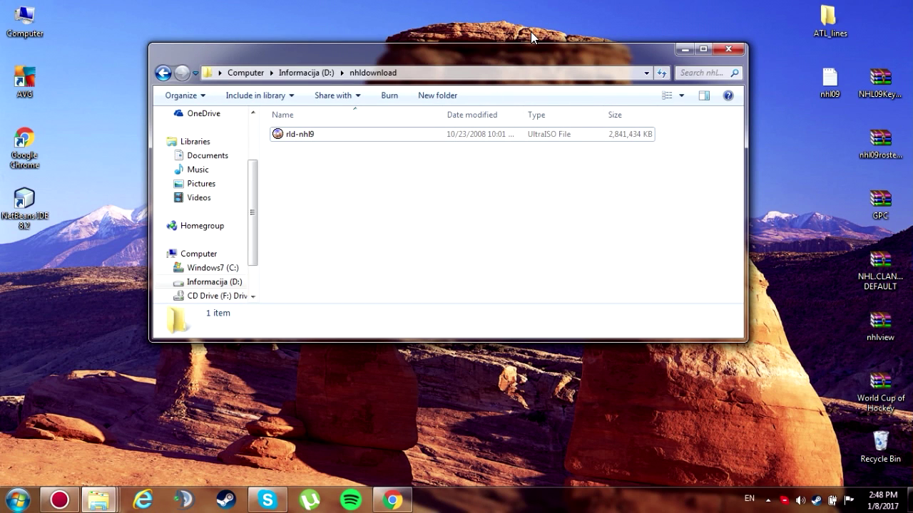
Extract the rld-nhl9 disc image's contents within the nhldownload folder.
right_click(320, 137)
left_click(299, 135)
right_click(298, 137)
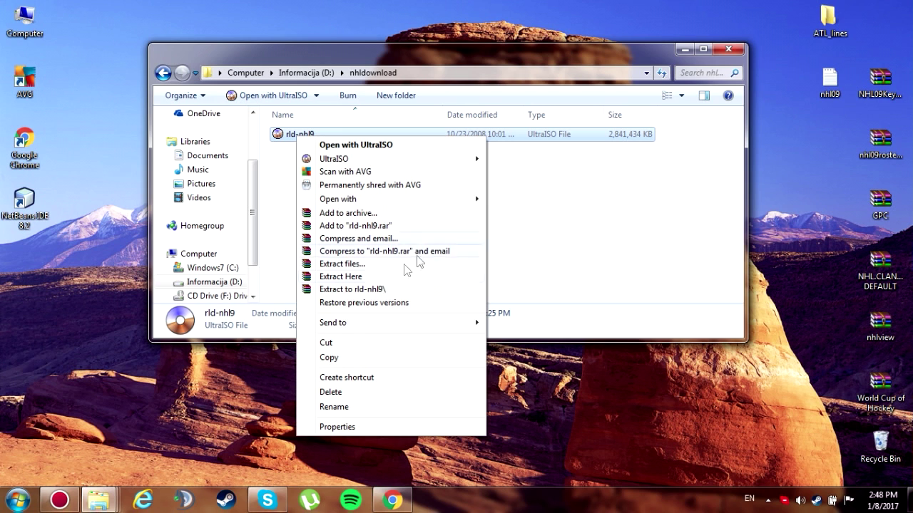
left_click(370, 284)
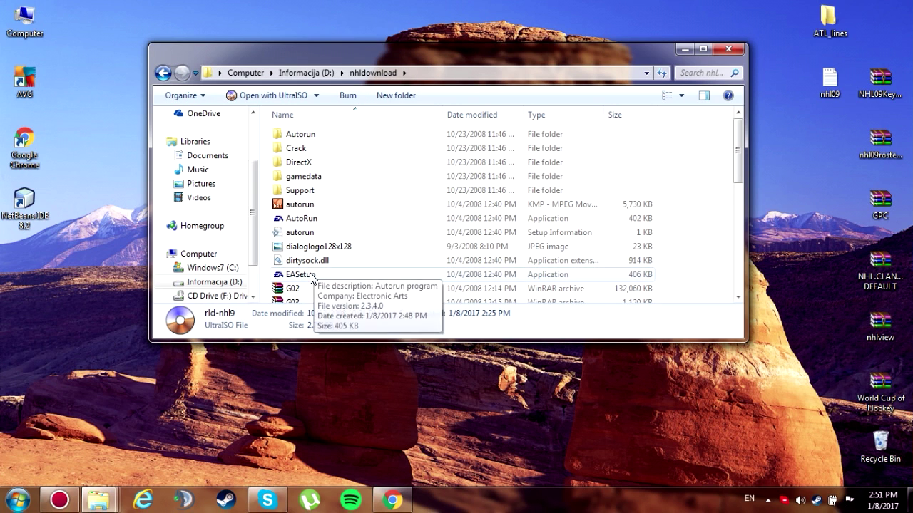
Start the EASetup installer, open the nhl09 text file from the desktop and place the two windows side by side.
double_click(335, 274)
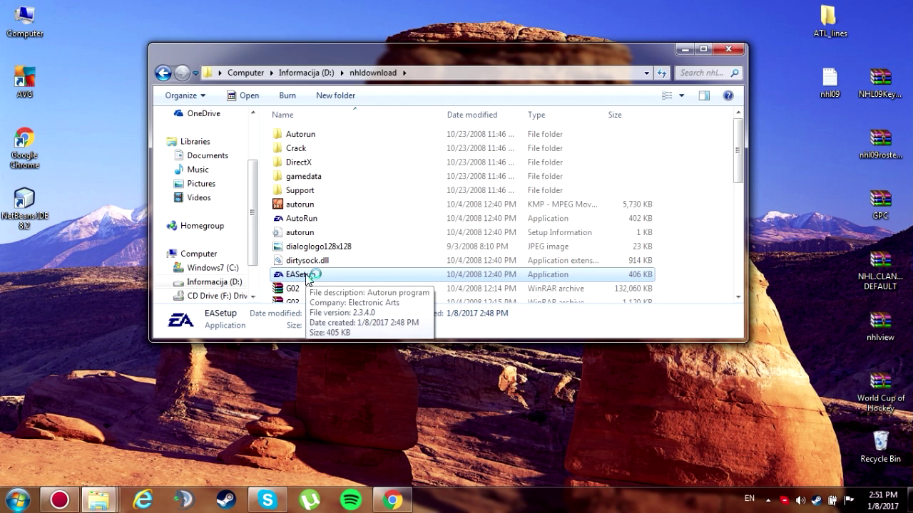
double_click(829, 78)
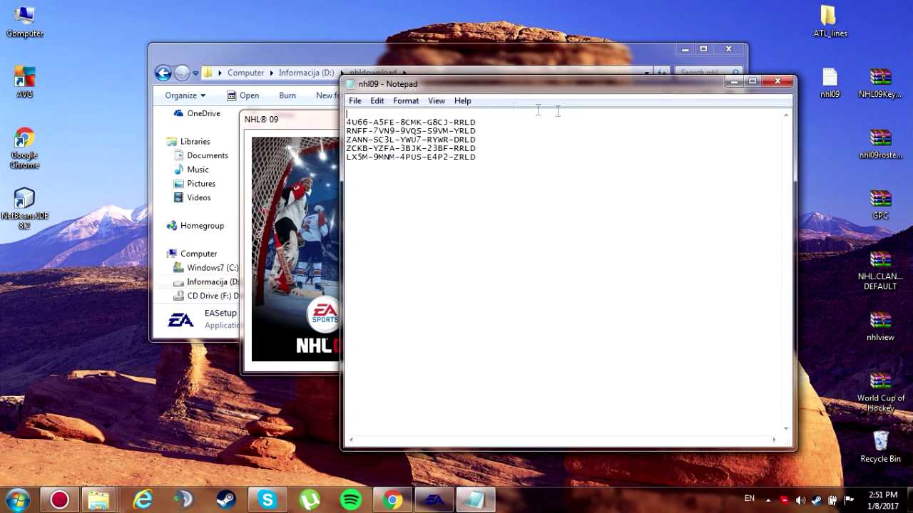
left_click_drag(442, 81, 761, 90)
left_click_drag(490, 125, 256, 97)
Copy the first three blocks of the first registration code from the text file into the installer's code fields.
left_click(668, 130)
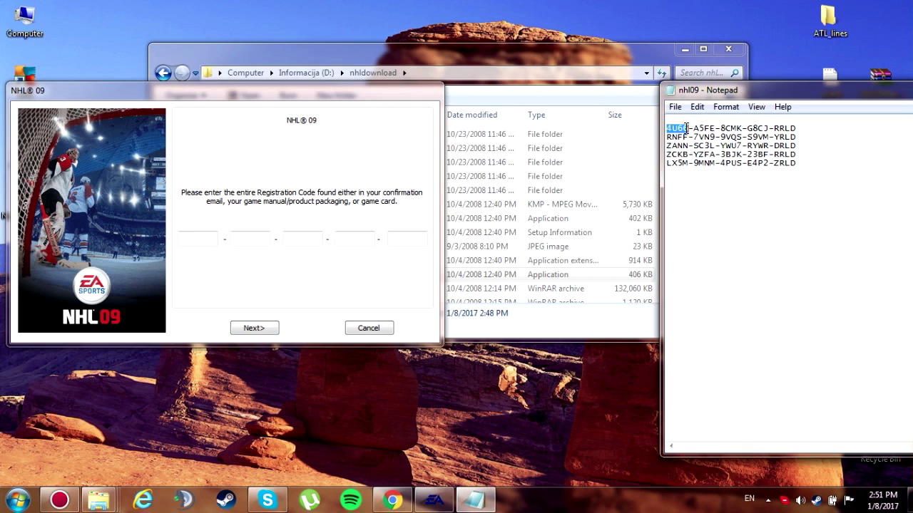
key("ctrl+c")
key("alt+Tab")
key("ctrl+v")
left_click(695, 128)
key("alt+Tab")
key("ctrl+v")
mouse_move(746, 129)
left_mouse_down()
mouse_move(667, 129)
mouse_move(743, 129)
left_mouse_up()
key("ctrl+c")
key("alt+Tab")
key("ctrl+v")
Copy the last two blocks of the registration code into the remaining fields and submit the code.
key("alt+Tab")
left_click(767, 127)
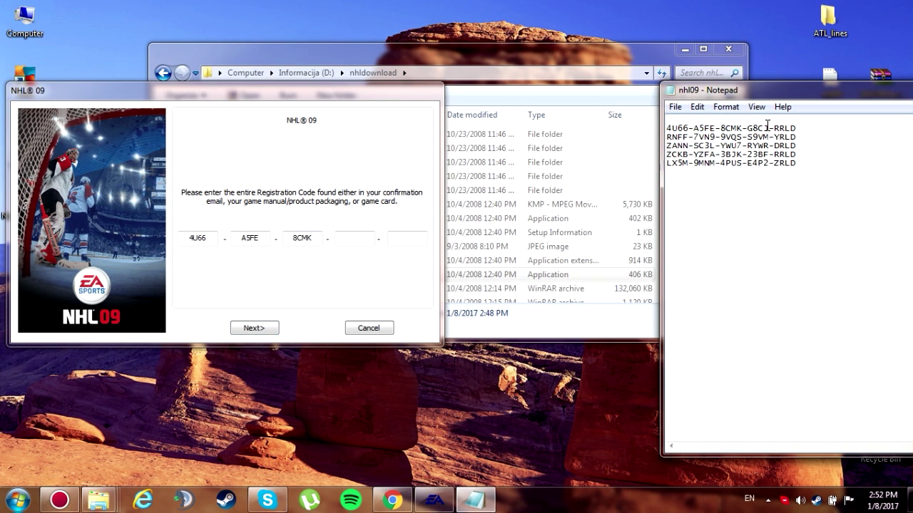
key("ctrl+c")
key("alt+Tab")
key("ctrl+v")
key("alt+Tab")
left_click(804, 128)
key("ctrl+c")
key("alt+Tab")
key("ctrl+v")
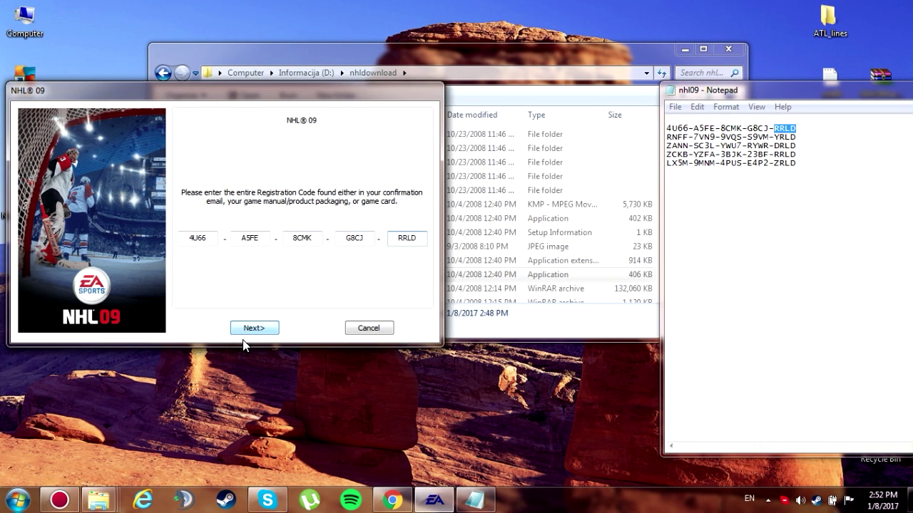
left_click(250, 330)
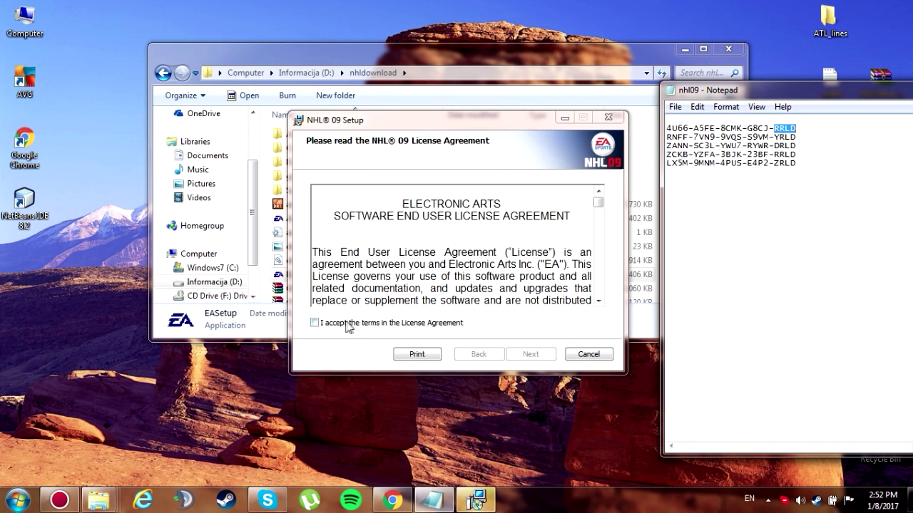
Accept the NHL 09 and DirectX 9.0c license agreements and continue the setup.
left_click(346, 325)
left_click(531, 354)
left_click(354, 326)
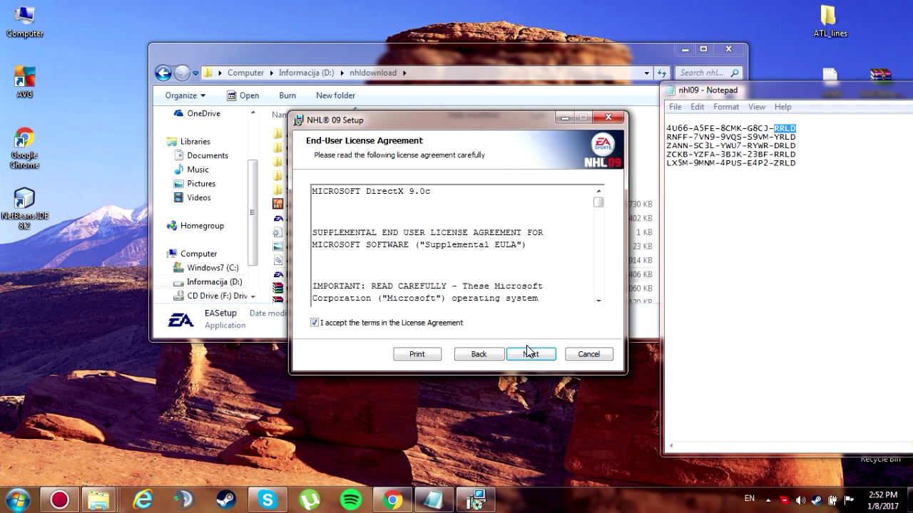
left_click(531, 354)
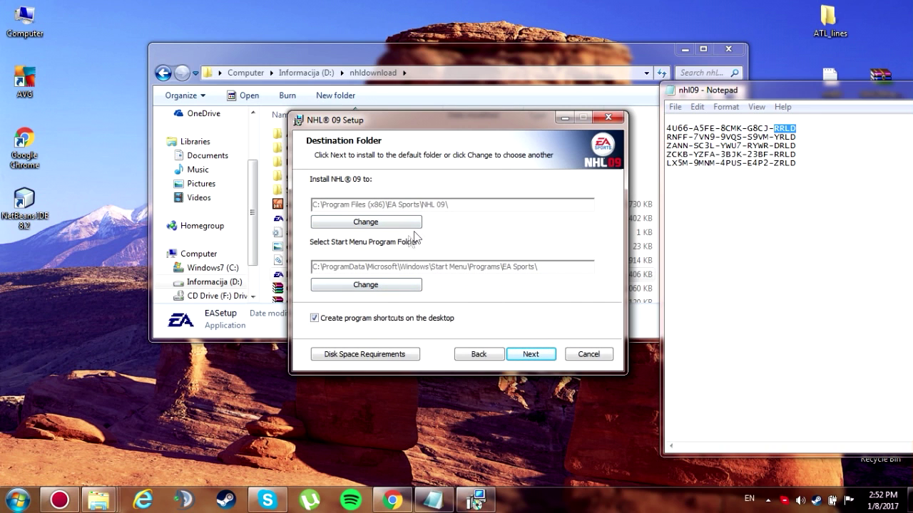
Change the installation destination to D:\nhl09\ and start installing the game.
left_click(393, 222)
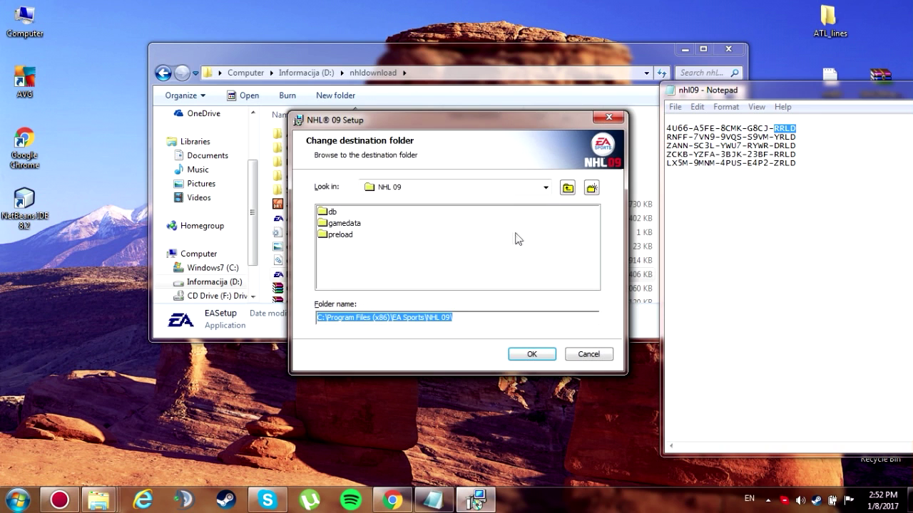
left_click(545, 187)
left_click(459, 249)
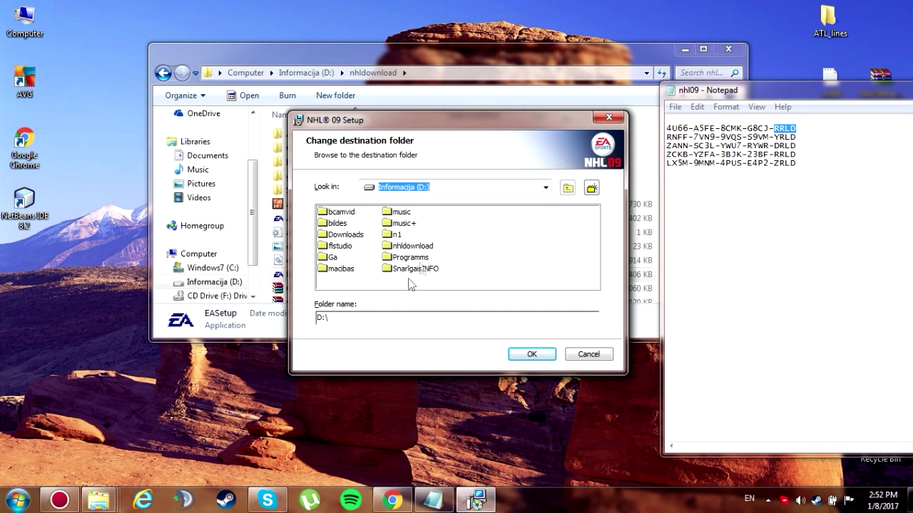
left_click(527, 355)
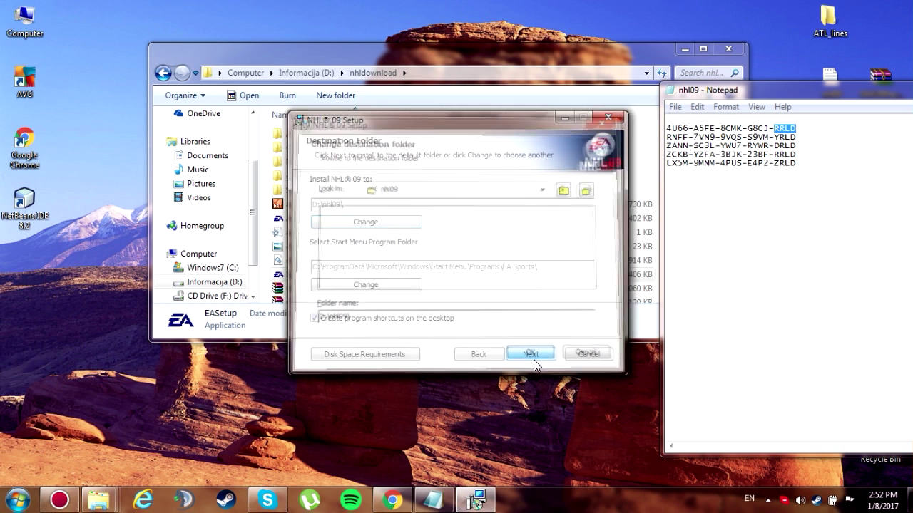
left_click(525, 354)
left_click(525, 353)
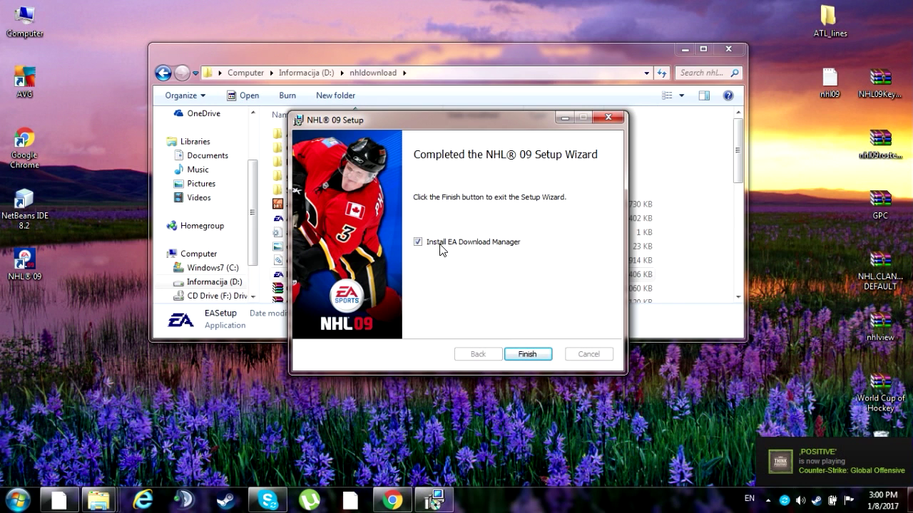
Finish the setup without installing EA Download Manager and skip the product registration.
left_click(418, 241)
left_click(531, 354)
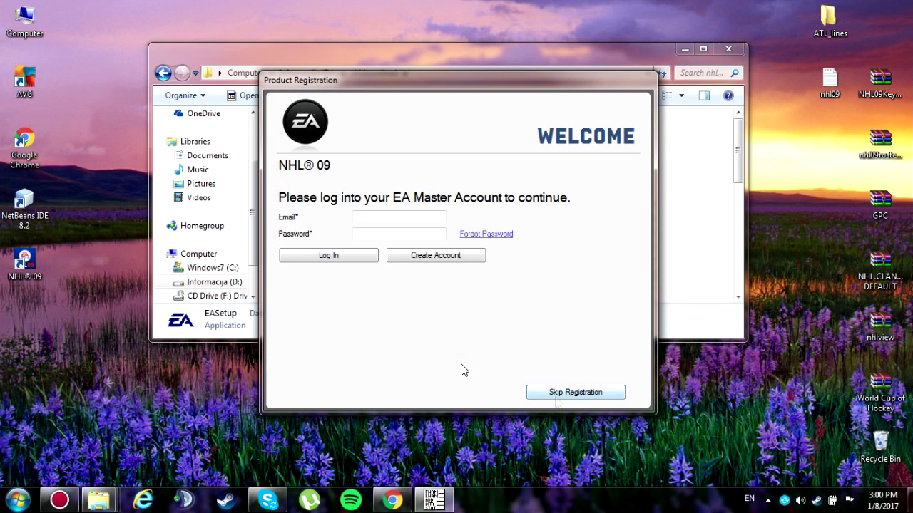
left_click(586, 394)
left_click(468, 280)
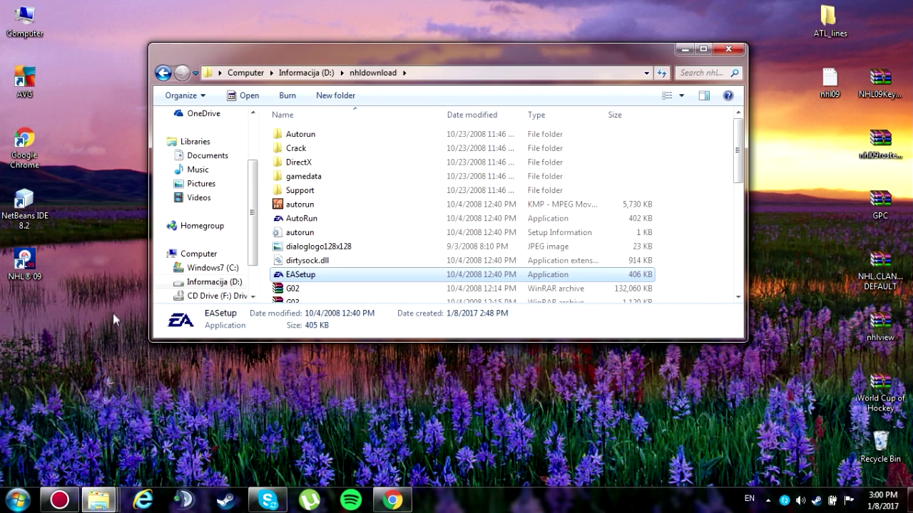
Move the NHL 09 desktop shortcut to the Recycle Bin and open the nhl09 folder on drive D.
left_click_drag(25, 262, 872, 456)
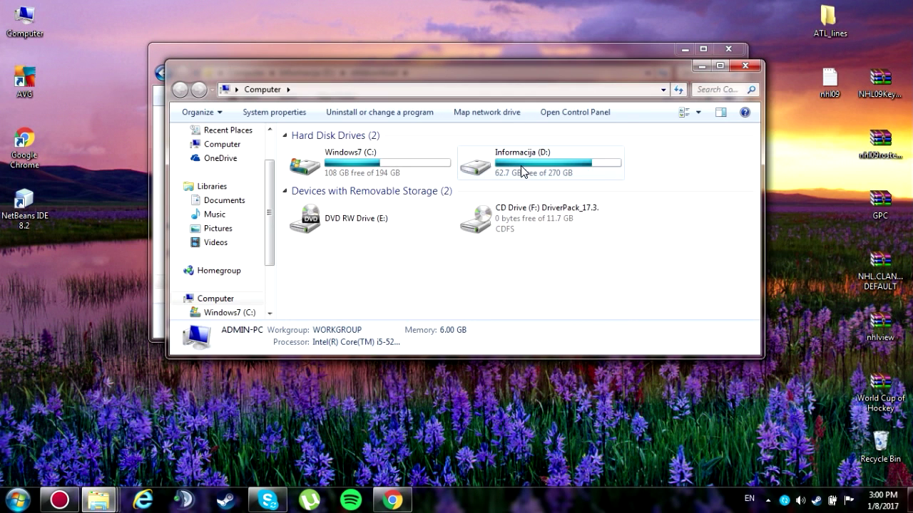
double_click(523, 171)
double_click(533, 233)
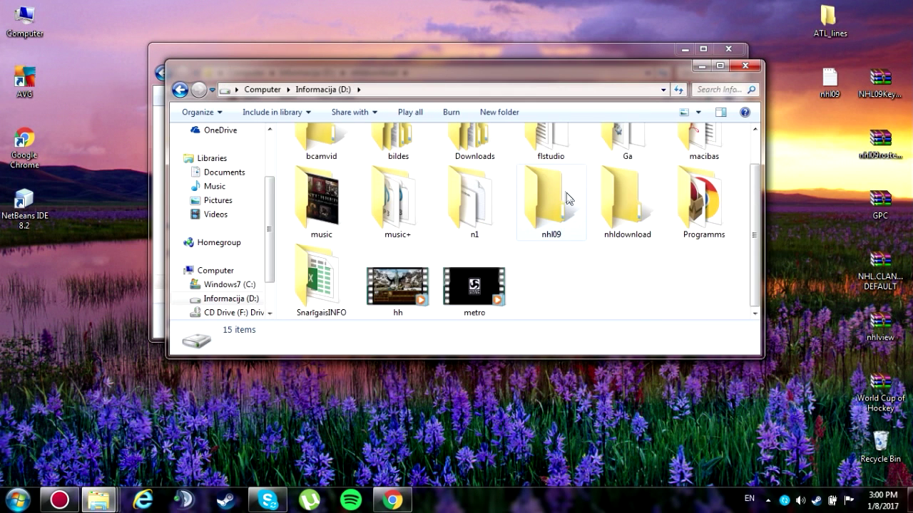
Create shortcuts to the two applications from nhldownload's Crack folder in the nhl09 folder.
left_click_drag(476, 71, 455, 168)
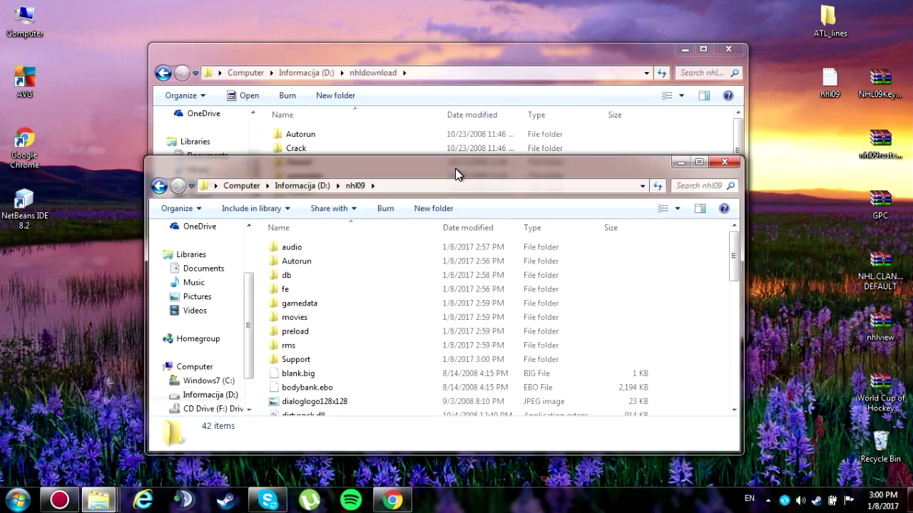
left_click_drag(369, 63, 711, 73)
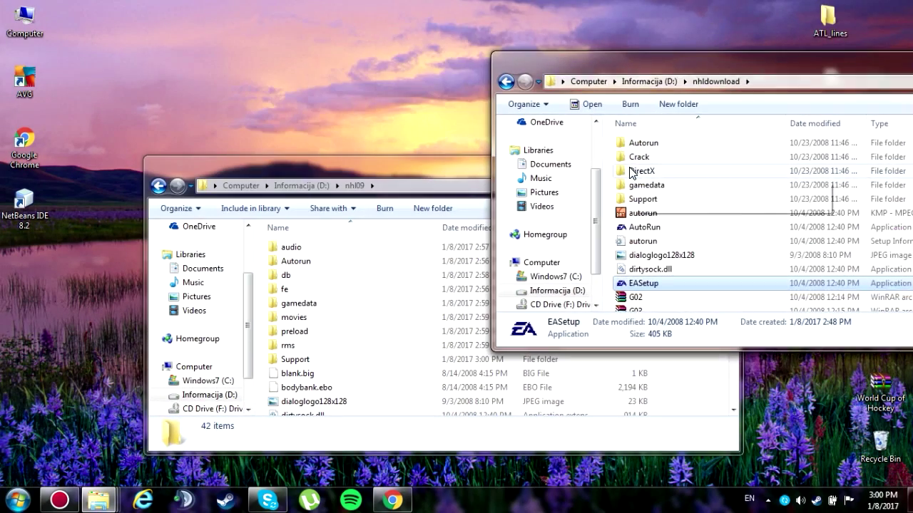
double_click(630, 157)
left_click_drag(644, 173, 707, 397)
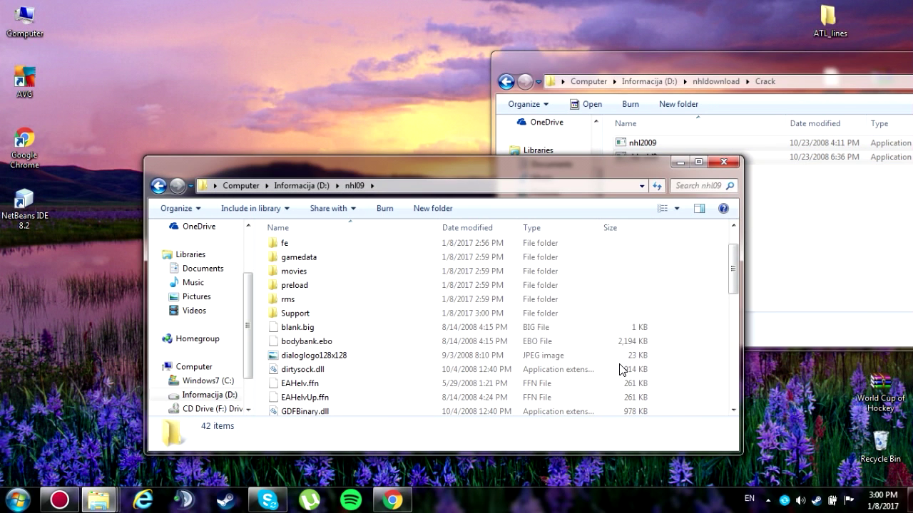
left_click(762, 157)
left_click(794, 228)
Return from the Crack folder to nhldownload and close that folder window.
left_click_drag(603, 69, 385, 66)
left_click(288, 79)
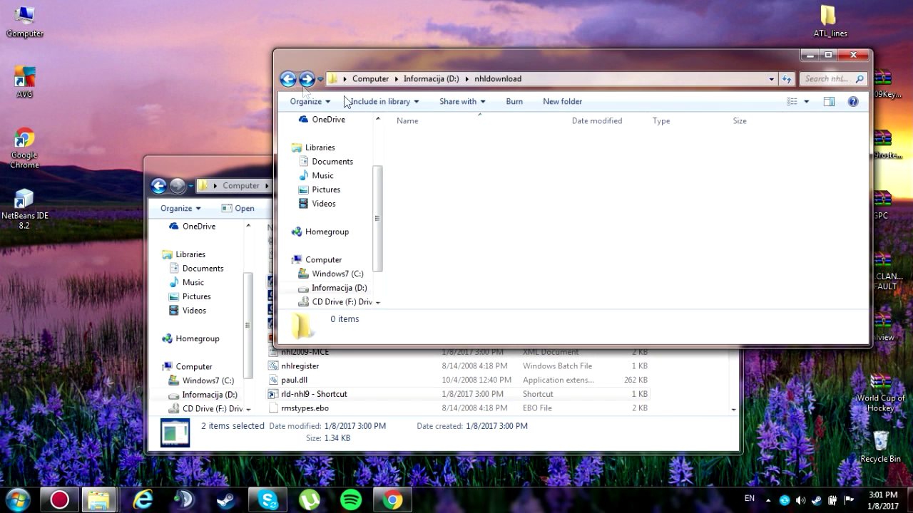
scroll(499, 203, "down", 5)
scroll(501, 210, "up", 5)
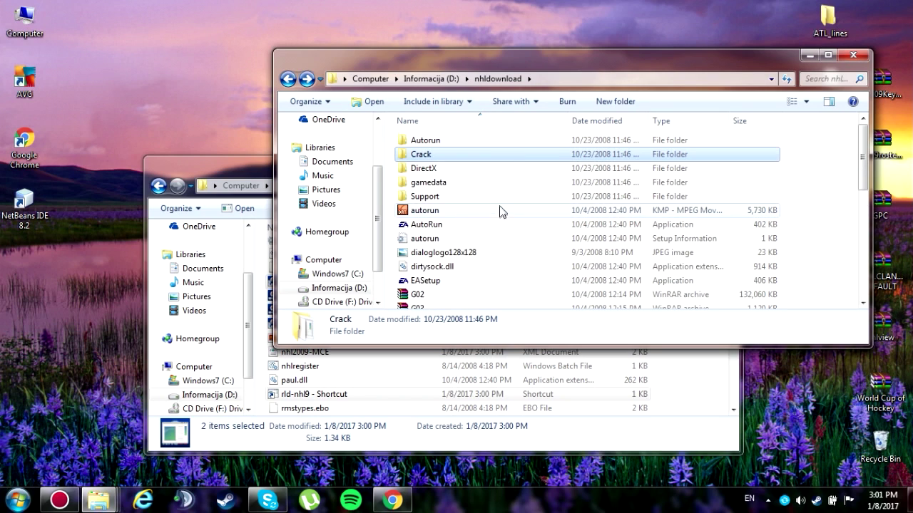
left_click_drag(606, 50, 406, 12)
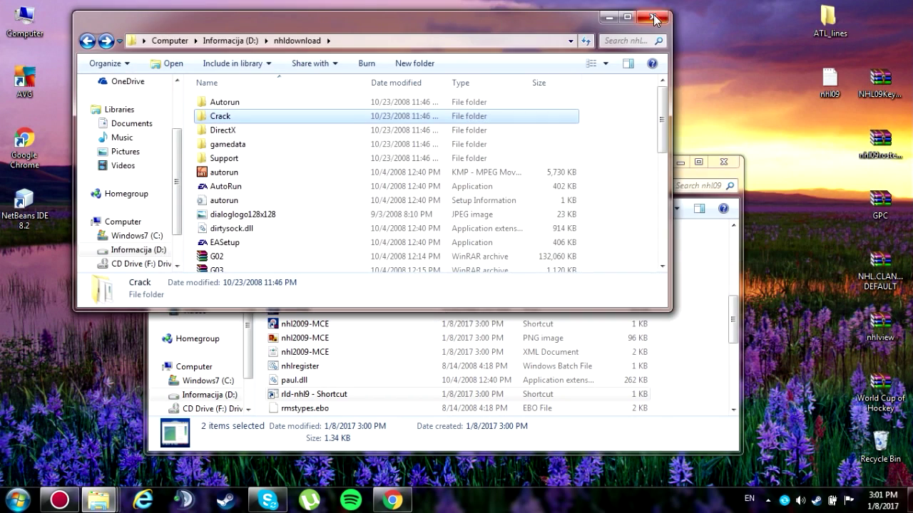
left_click(654, 19)
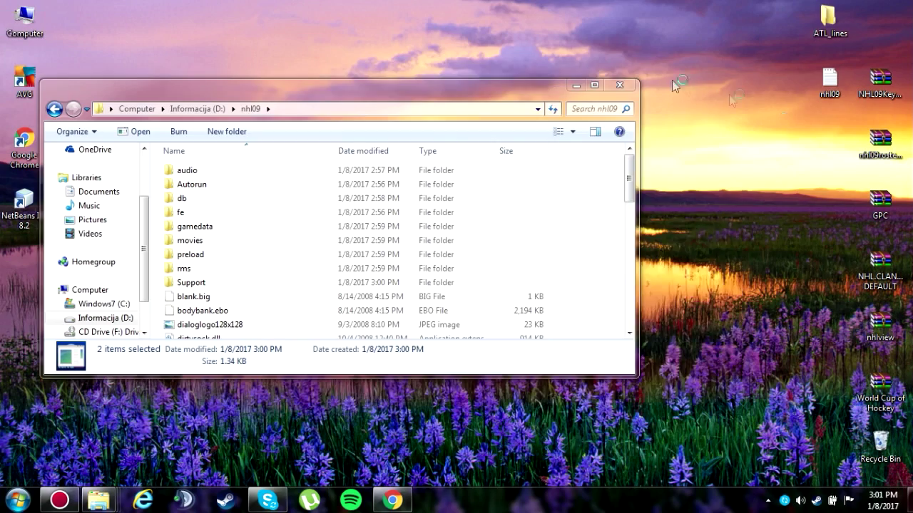
Open the GPC.rar archive beside the nhl09 folder window and extract its GPC folder into nhl09.
left_click(690, 178)
left_click_drag(626, 69, 798, 116)
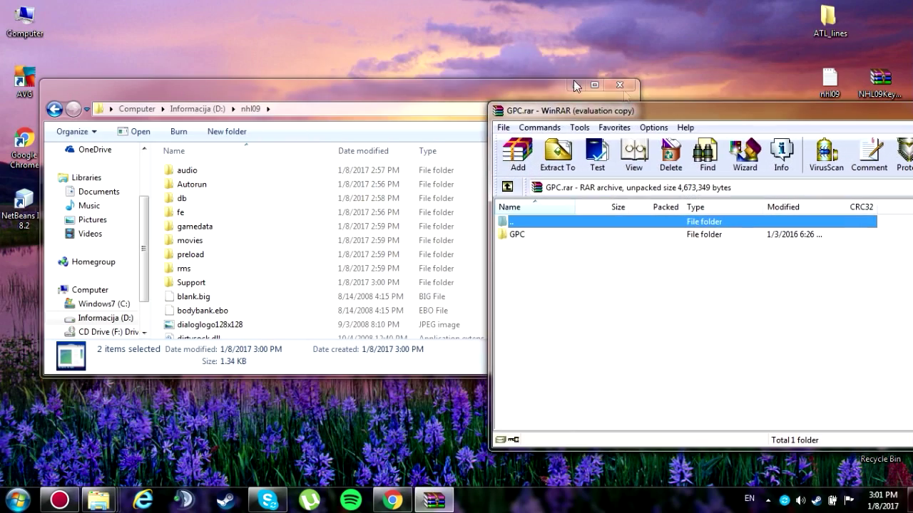
left_click_drag(334, 102, 300, 40)
left_click(544, 236)
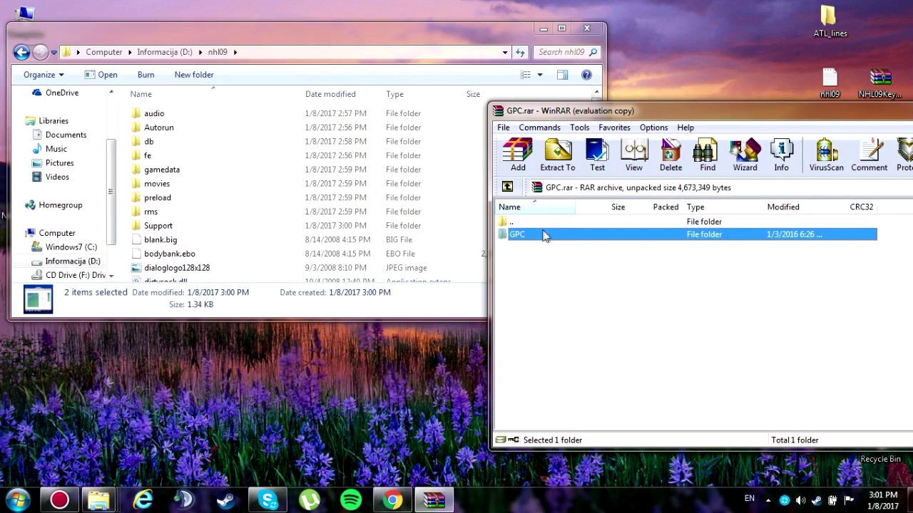
left_click_drag(421, 35, 394, 26)
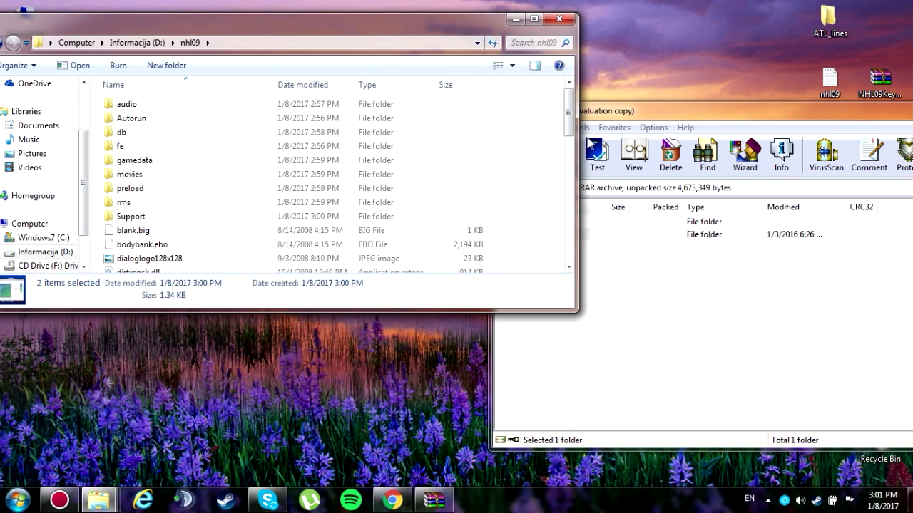
left_click_drag(580, 145, 456, 145)
left_click_drag(517, 233, 214, 93)
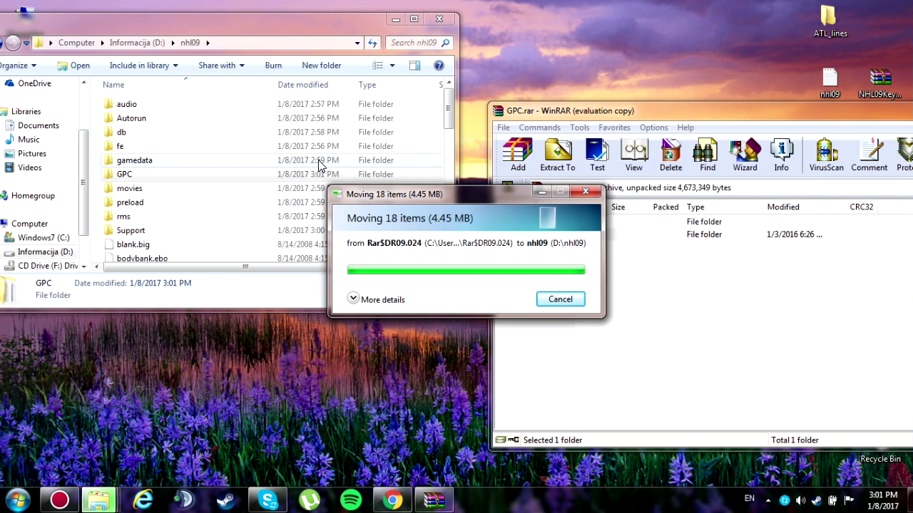
Run the NHL09GamePlayCenter application from the extracted GPC folder.
double_click(135, 174)
scroll(147, 191, "down", 2)
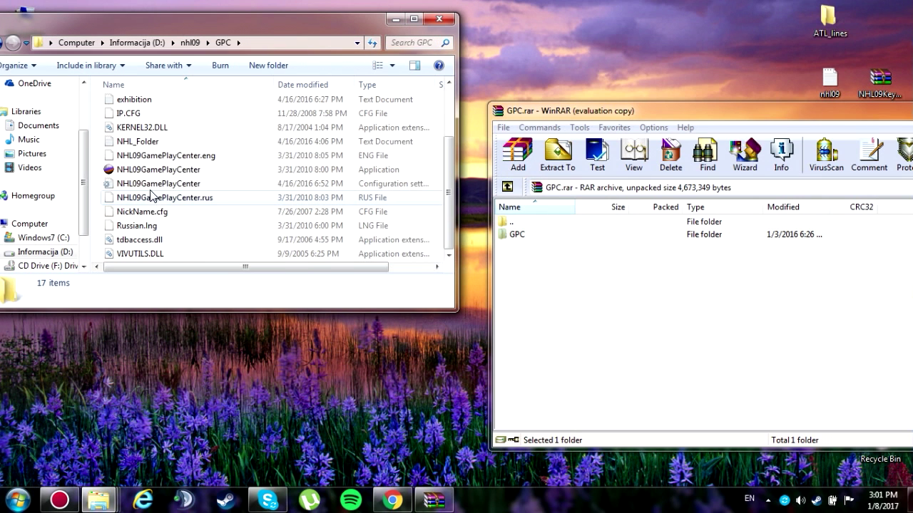
left_click_drag(158, 170, 493, 503)
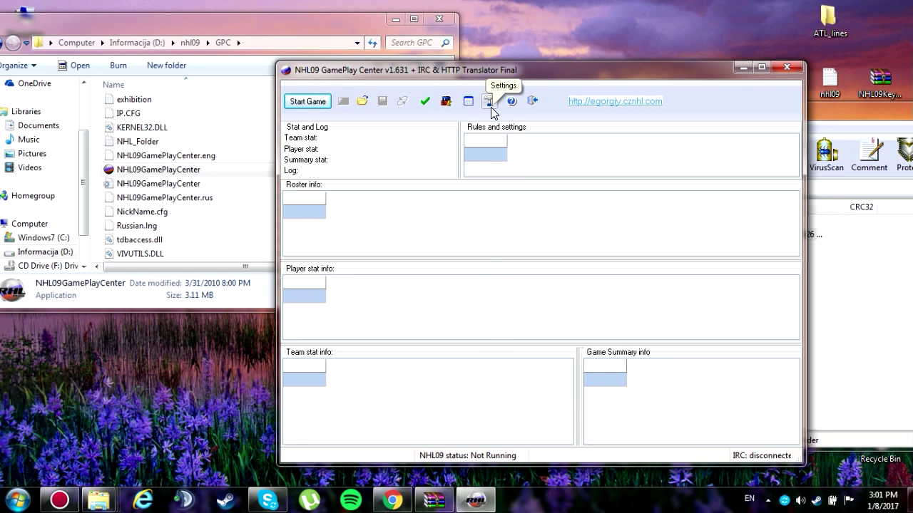
In GamePlay Center's settings, set the NHL2009.exe path using the "nhl2009 - Shortcut" file in the nhl09 folder.
left_click(489, 102)
left_click(474, 166)
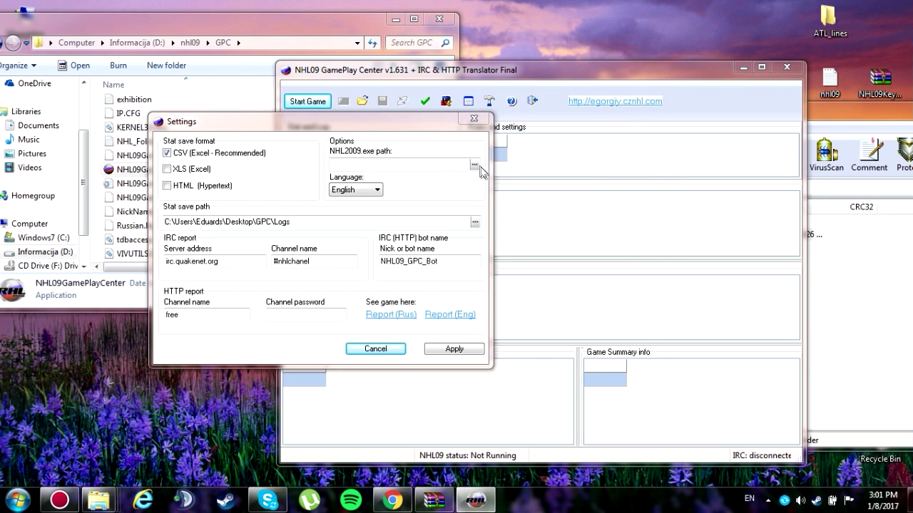
scroll(427, 271, "down", 1)
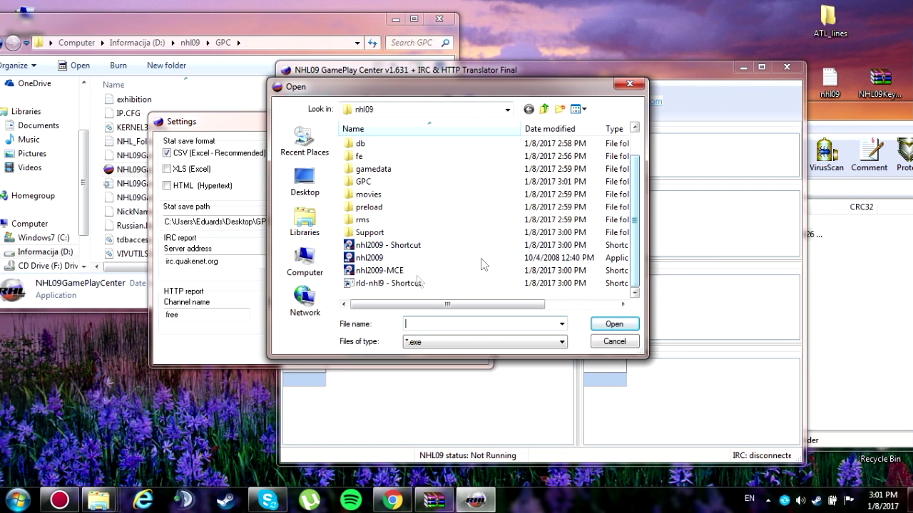
left_click(398, 246)
left_click(387, 257)
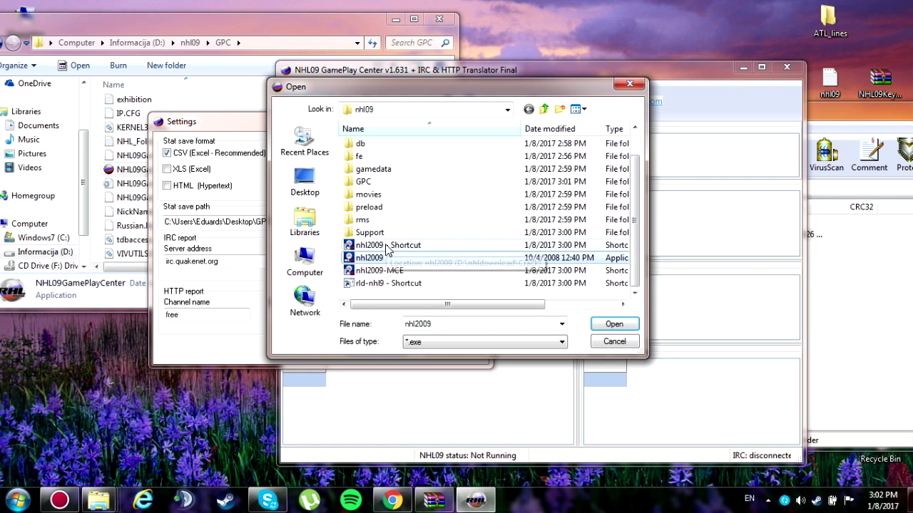
left_click_drag(647, 244, 682, 245)
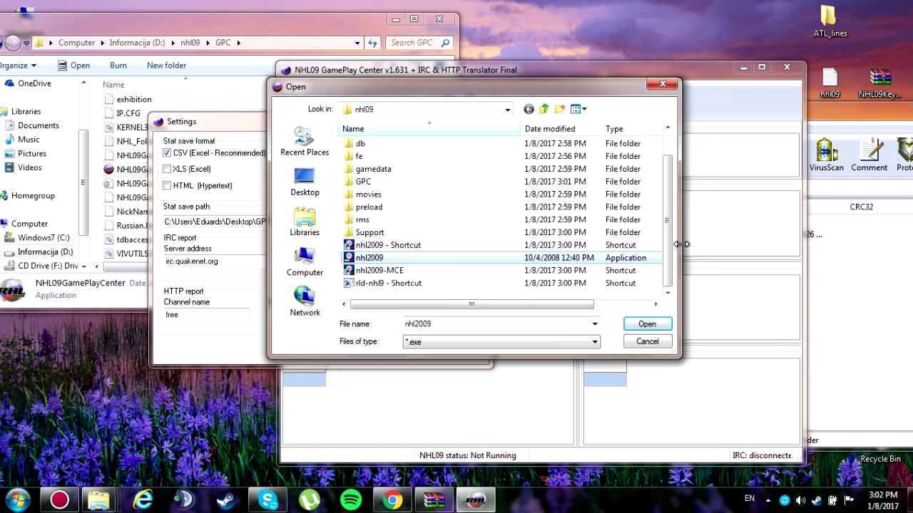
double_click(580, 247)
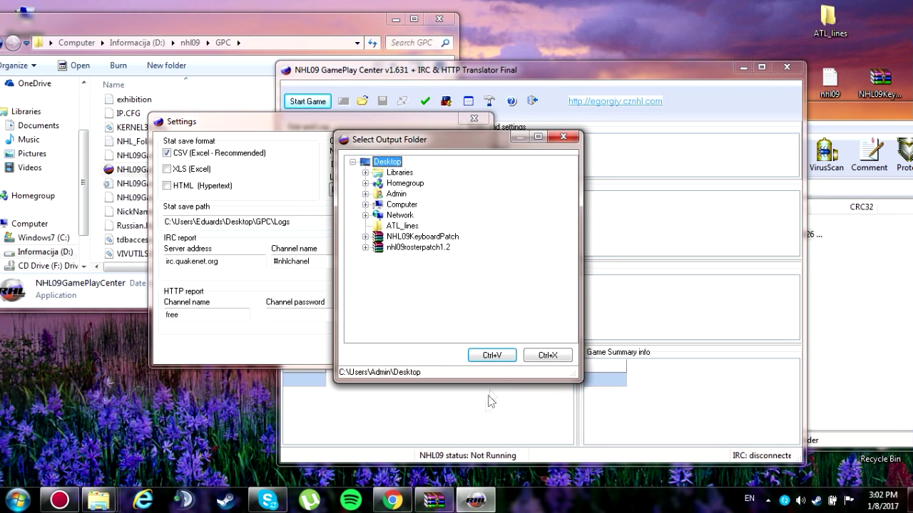
Set the stat save path to the Desktop and apply the GamePlay Center settings.
double_click(386, 162)
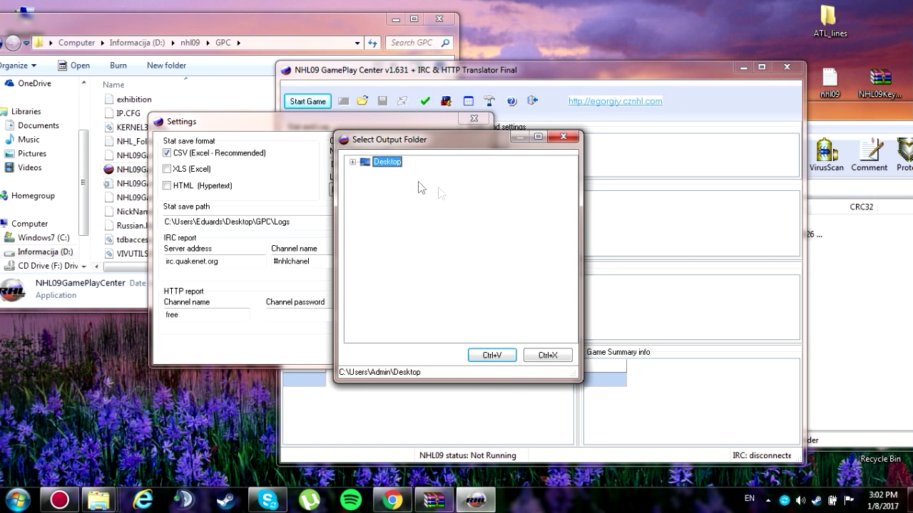
left_click(493, 356)
left_click(457, 353)
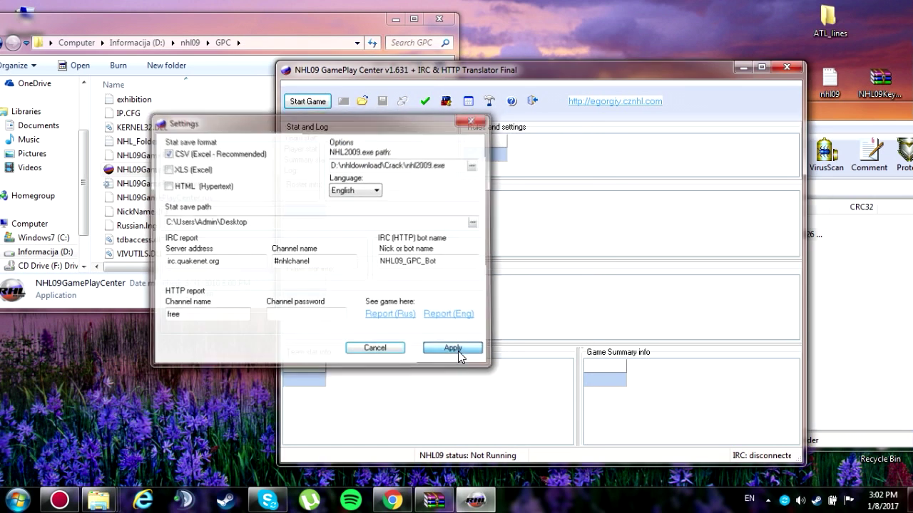
Close the GPC folder window, move GamePlay Center aside and bring up the nhl09 folder window.
left_click_drag(228, 23, 302, 47)
scroll(259, 178, "up", 2)
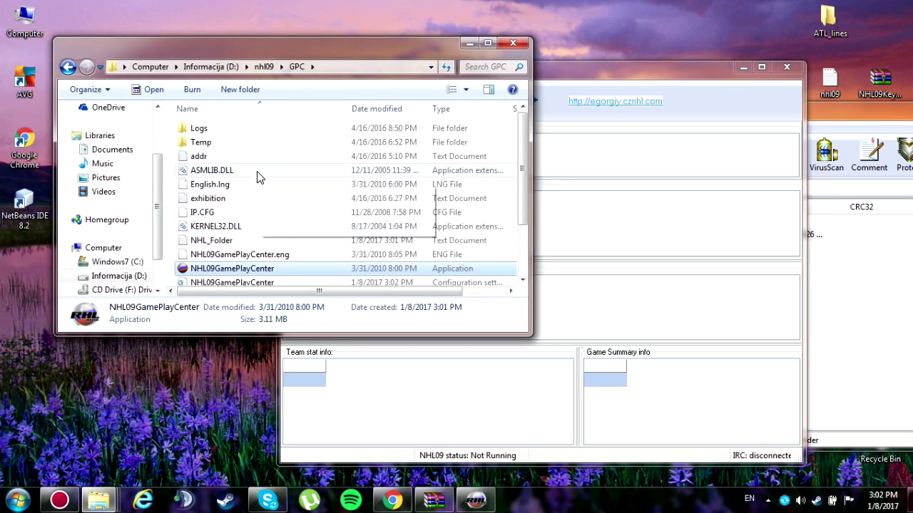
left_click(516, 42)
left_click_drag(734, 66, 480, 26)
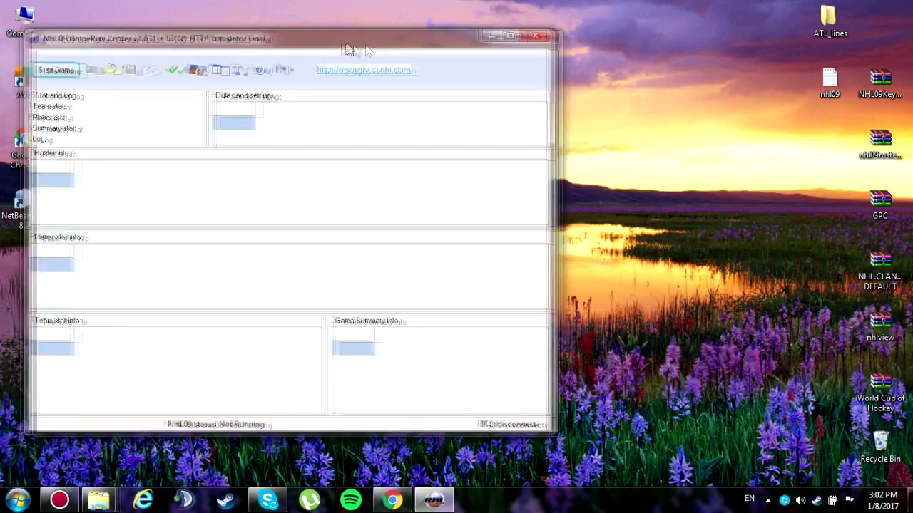
mouse_move(98, 500)
left_click(85, 428)
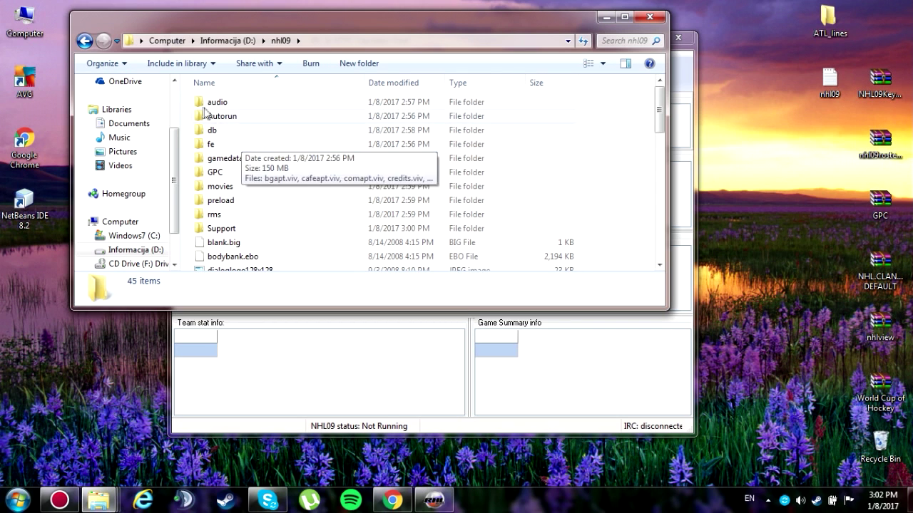
scroll(228, 200, "down", 2)
scroll(250, 203, "up", 2)
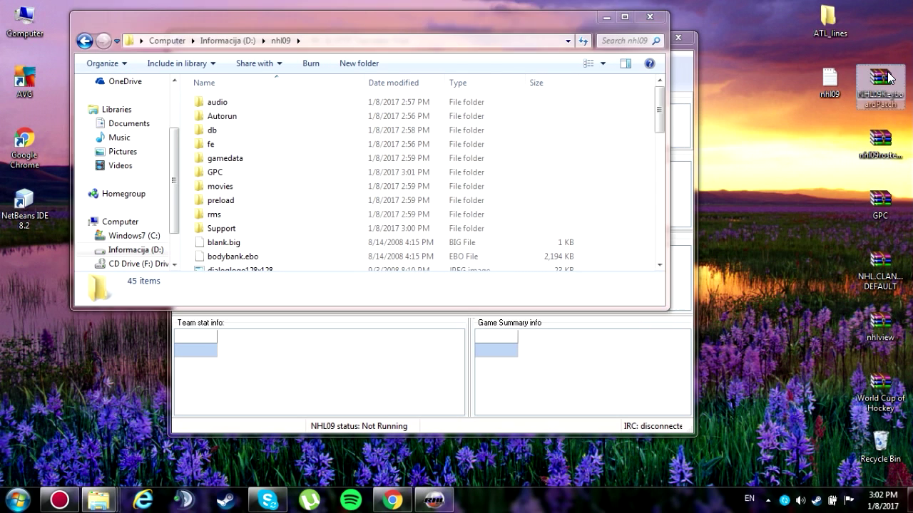
Extract the Patches folder, browserengine.dll and the ENG and RUS files from NHL09KeyboardPatch.zip into nhl09, then close the archive.
double_click(889, 77)
left_click_drag(524, 54, 671, 151)
left_click(862, 256)
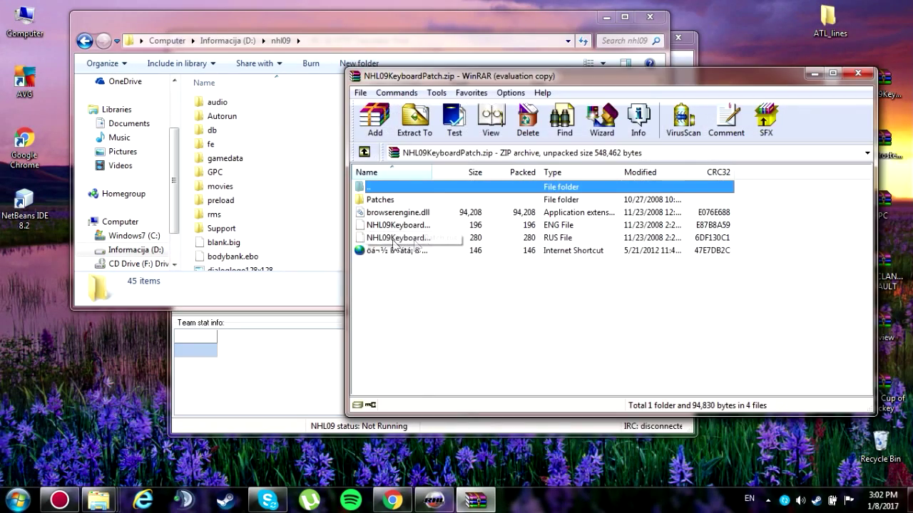
left_click_drag(379, 238, 389, 207)
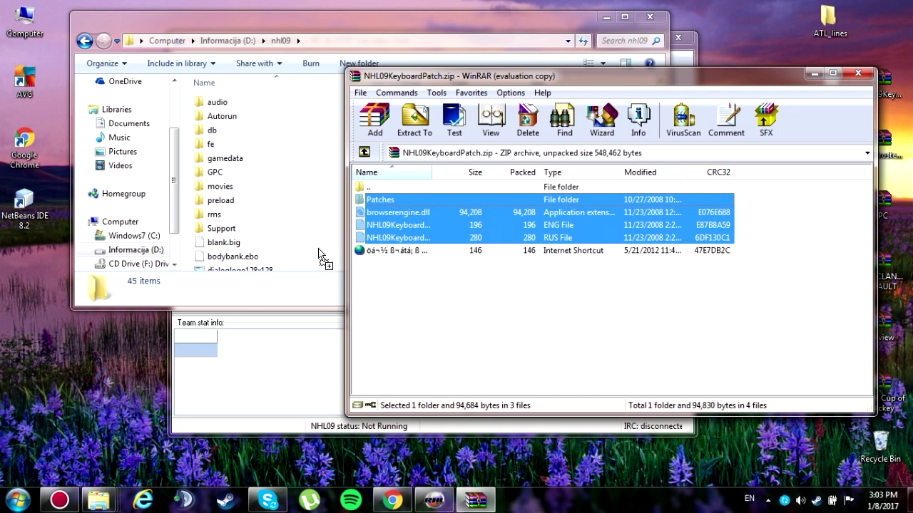
left_click_drag(319, 254, 320, 256)
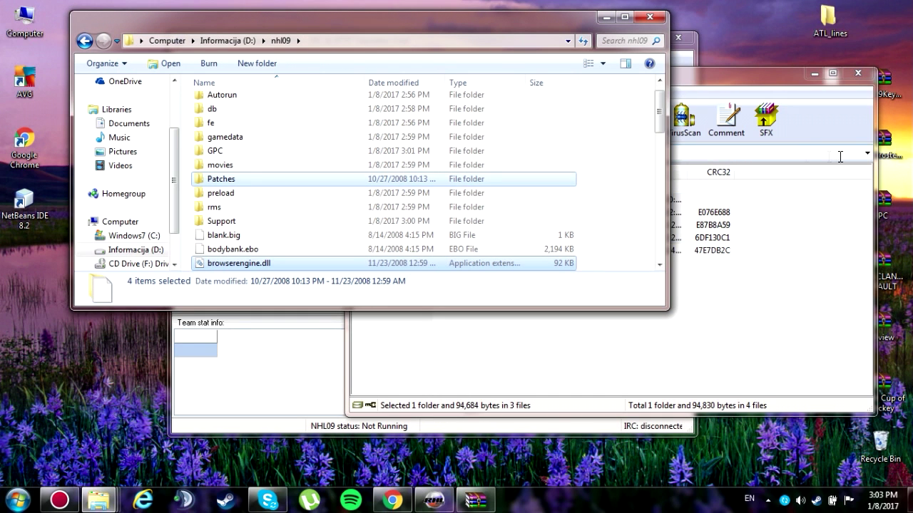
left_click(858, 74)
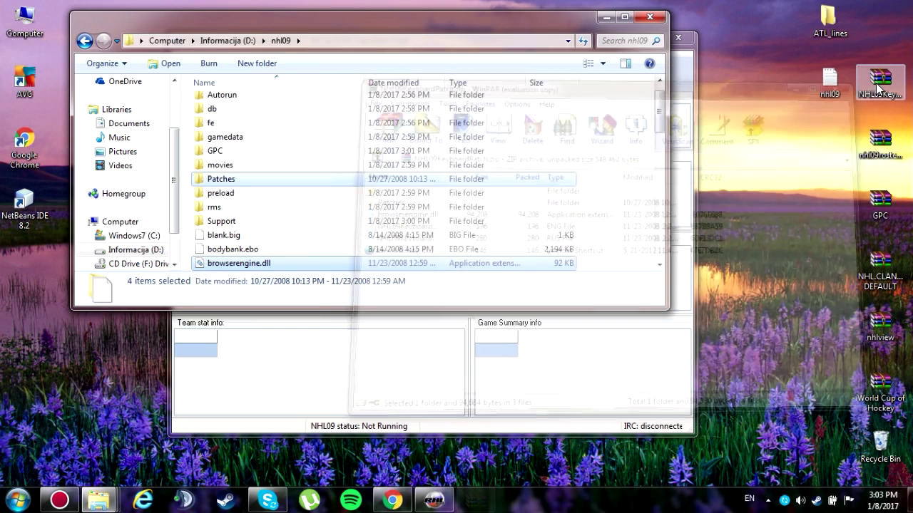
Open nhl09rosterpatch1.2.zip, place it beside the nhl09 folder window and dismiss the licence reminder.
double_click(884, 139)
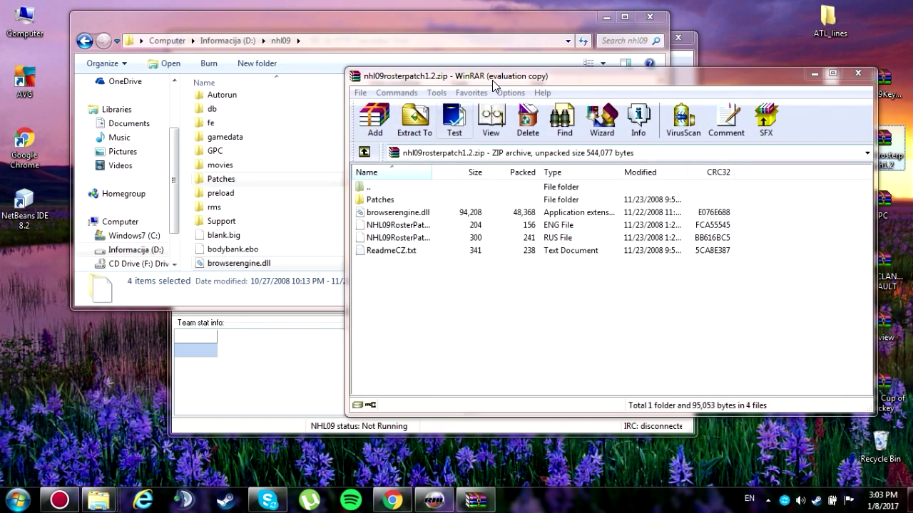
left_click_drag(496, 84, 688, 79)
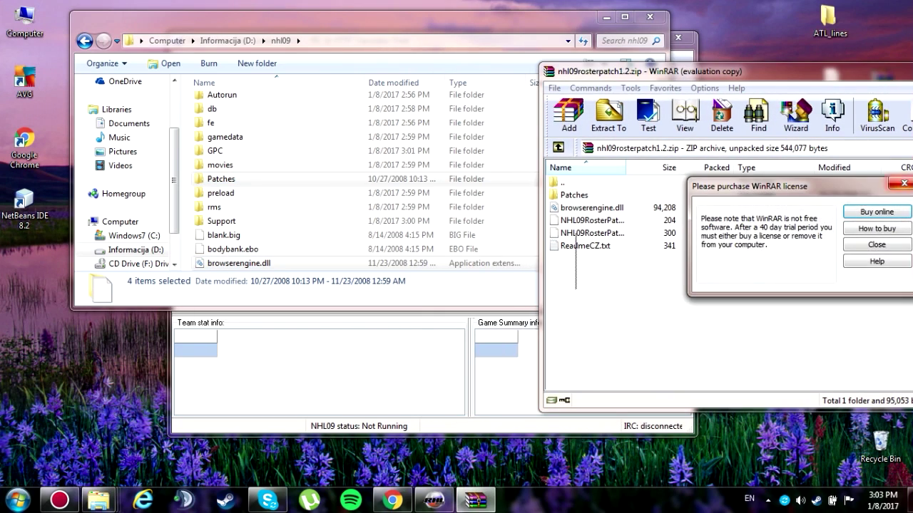
left_click(876, 245)
Try to extract the roster patch application from the archive onto nhl09's Patches folder.
left_click_drag(590, 292, 231, 184)
double_click(584, 195)
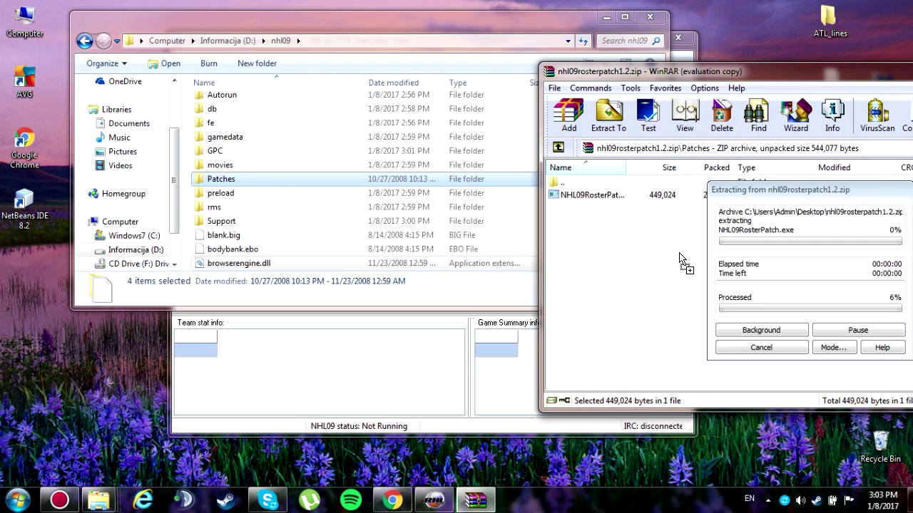
left_click(531, 316)
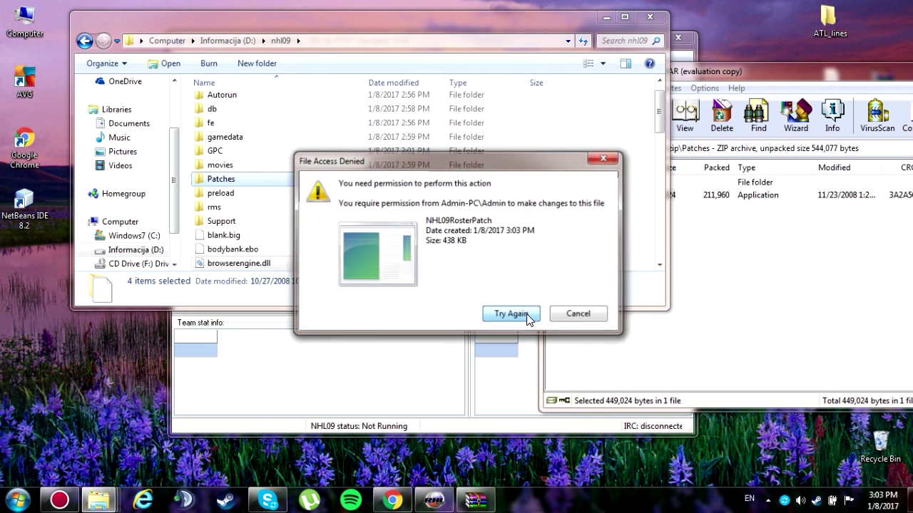
left_click(579, 313)
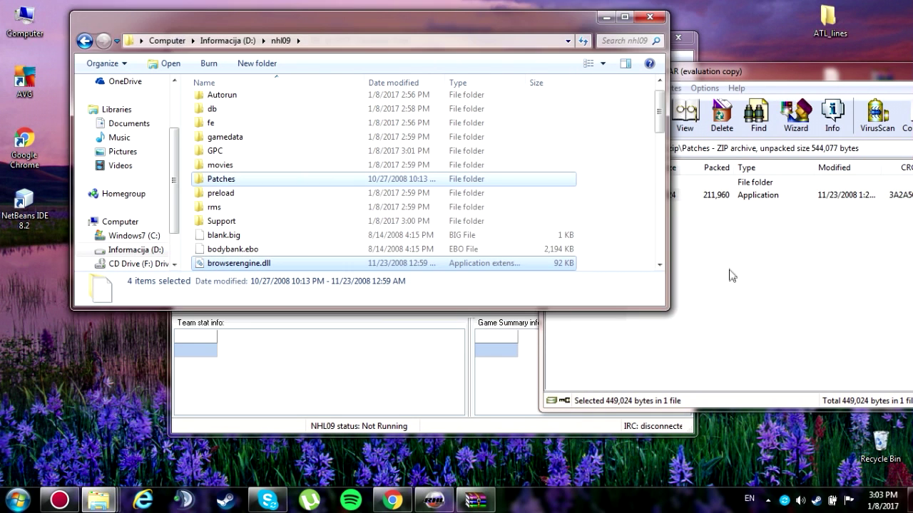
Open the roster archive's Patches folder and try to extract NHL09RosterPatch into the open nhl09\Patches window.
left_click(768, 503)
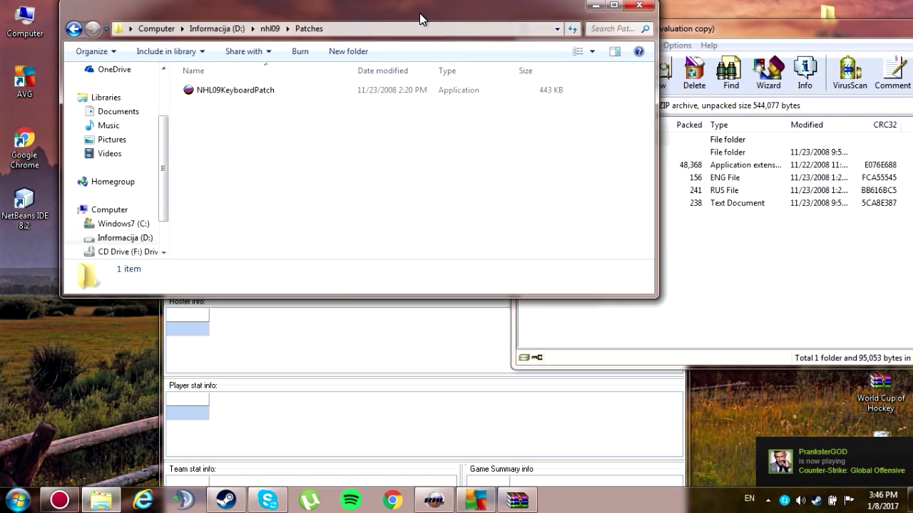
left_click_drag(419, 12, 413, 15)
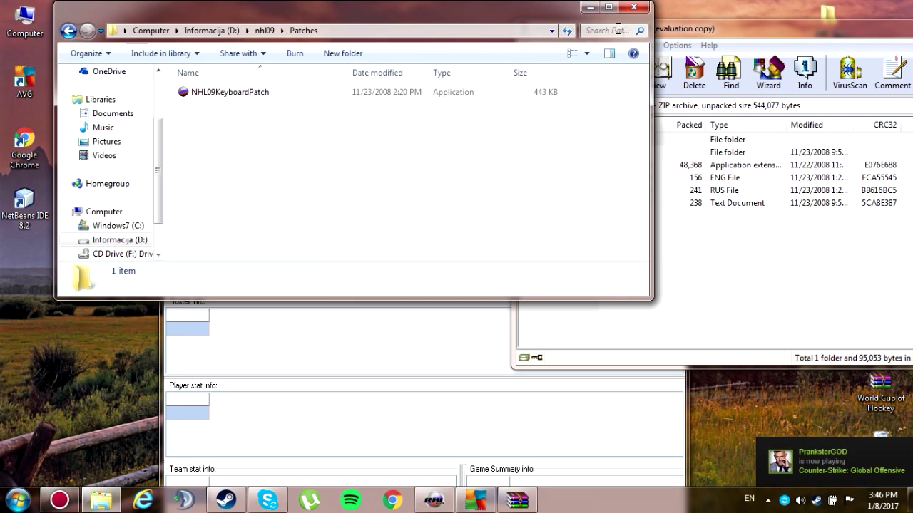
left_click(717, 31)
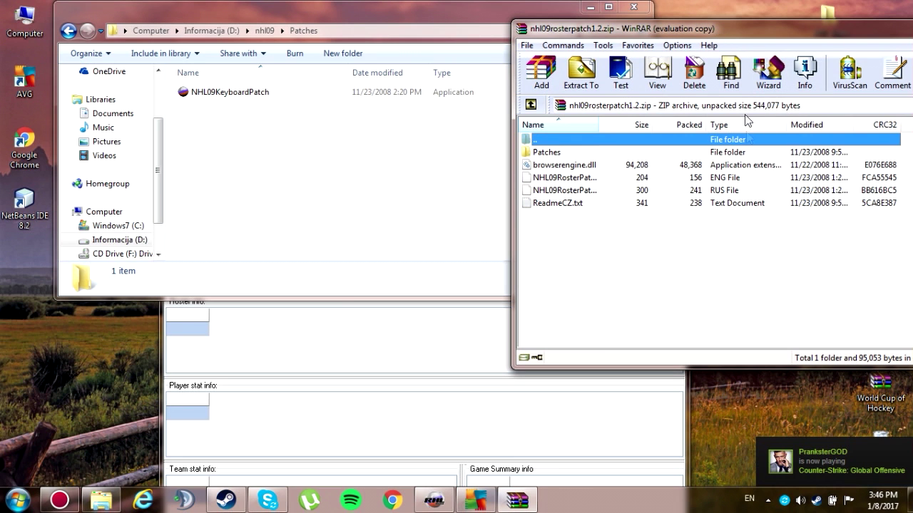
double_click(546, 152)
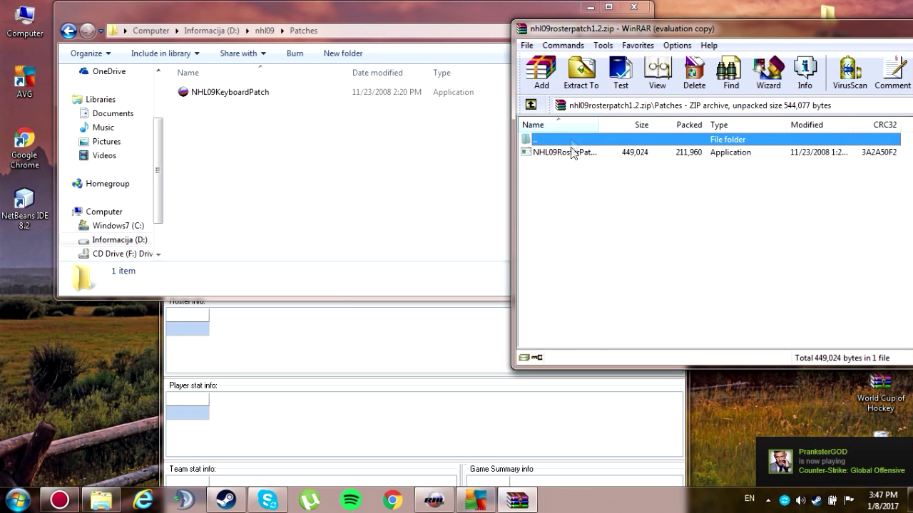
left_click_drag(571, 156, 421, 180)
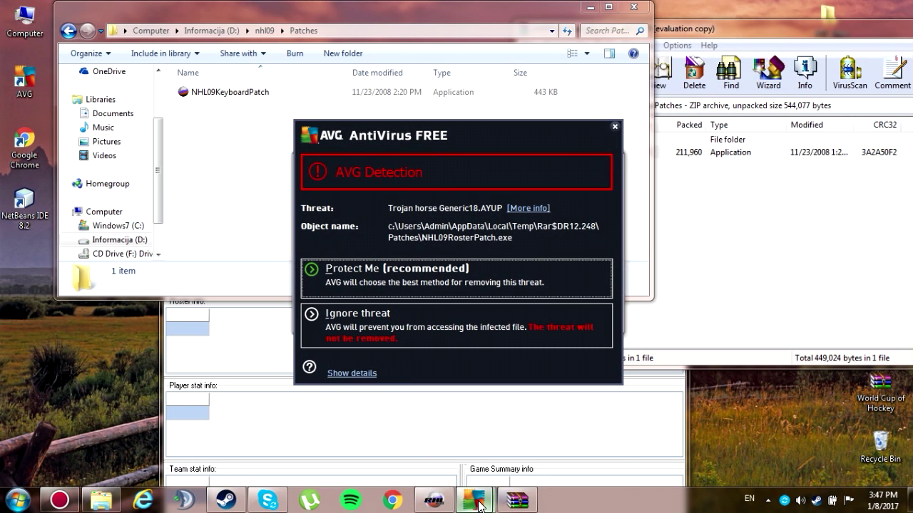
Bring up the AVG AntiVirus main window, open its options and ignore the detected threat for NHL09RosterPatch.exe.
mouse_move(479, 501)
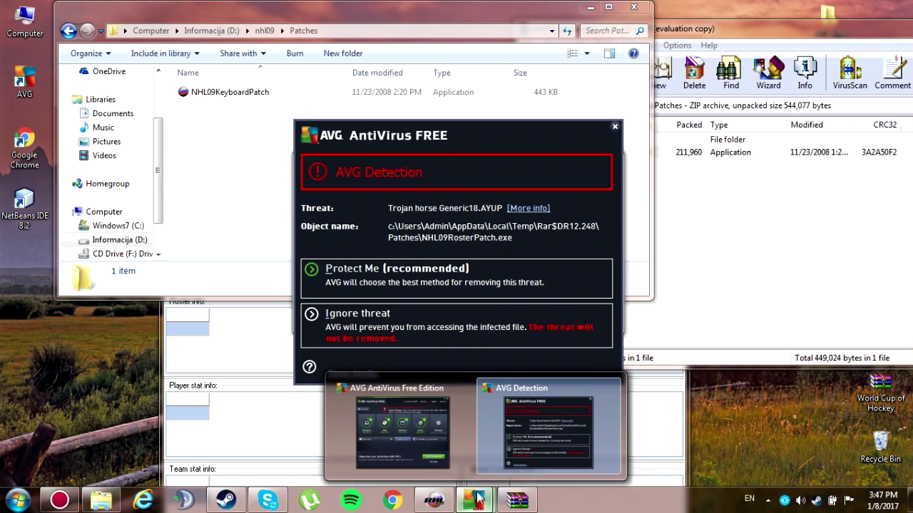
left_click(429, 428)
left_click(702, 117)
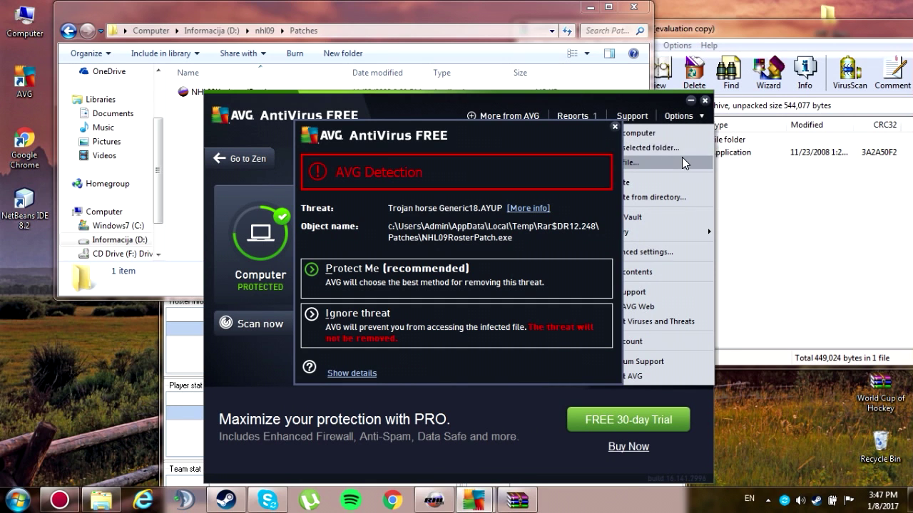
left_click(348, 316)
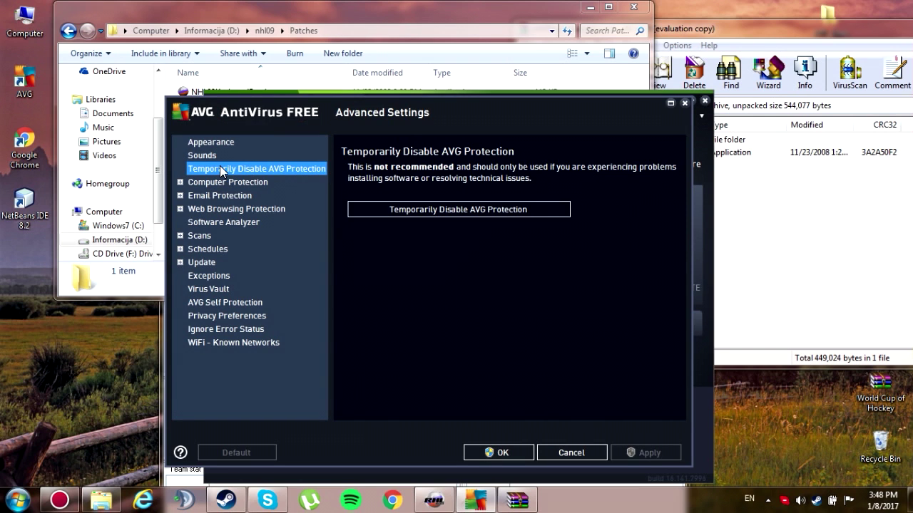
Temporarily disable AVG protection for 15 minutes, confirm the advanced settings and put the AVG window away.
left_click(489, 209)
left_click(390, 340)
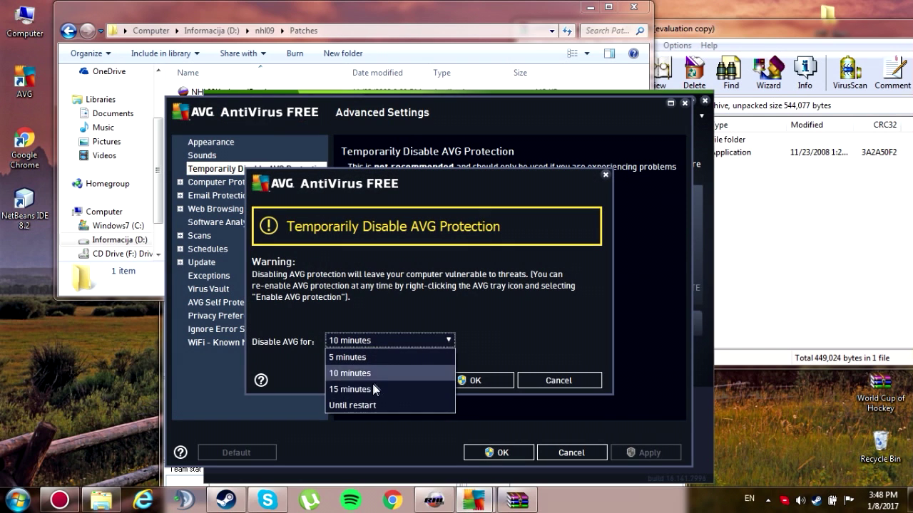
left_click(356, 389)
left_click(459, 382)
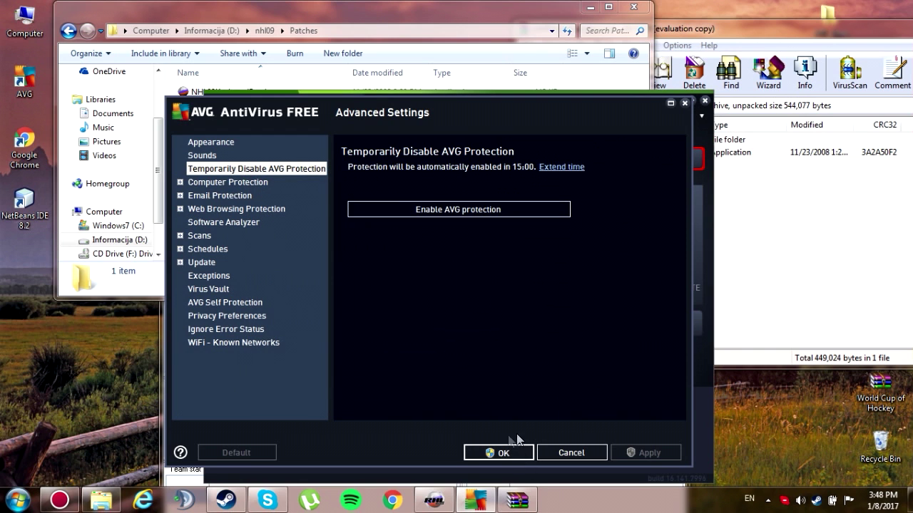
left_click(515, 452)
left_click(690, 97)
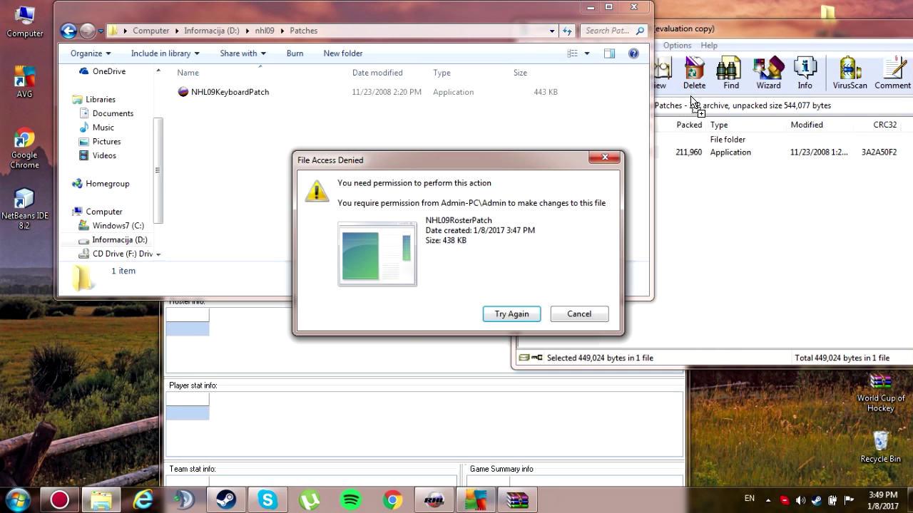
Dismiss the file access dialog and extract the NHL09RosterPatch application from the archive into nhl09\Patches.
left_click(509, 369)
left_click_drag(587, 152, 275, 188)
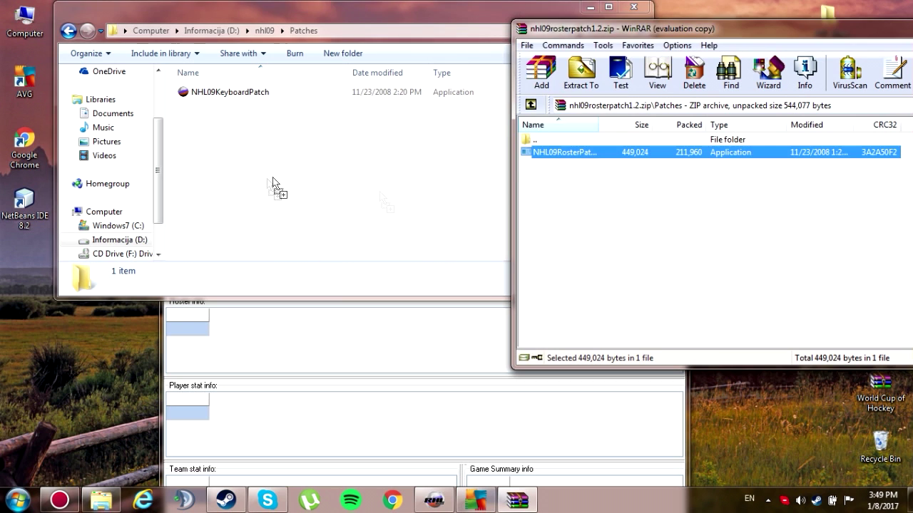
left_click(745, 249)
Extract the roster archive's four root files into the nhl09 folder, choosing not to move any file that already exists there.
left_click(531, 102)
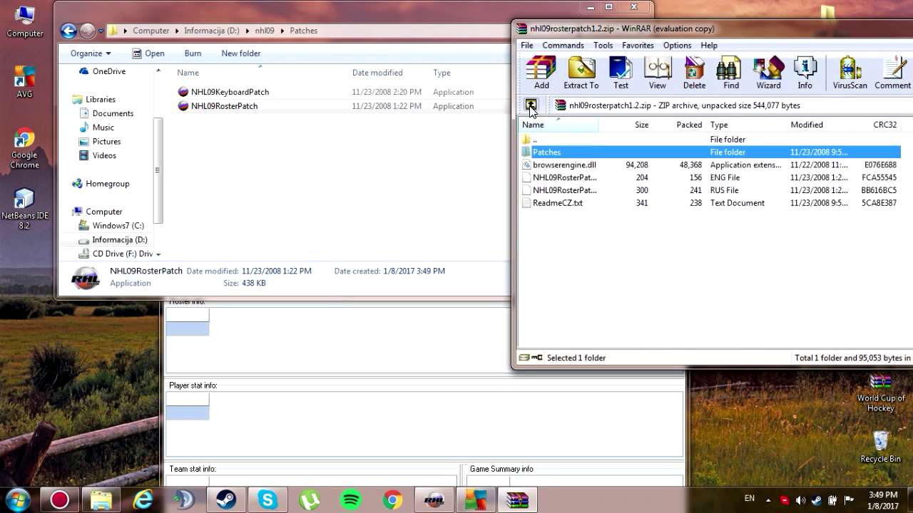
left_click(68, 31)
left_click_drag(598, 247, 492, 111)
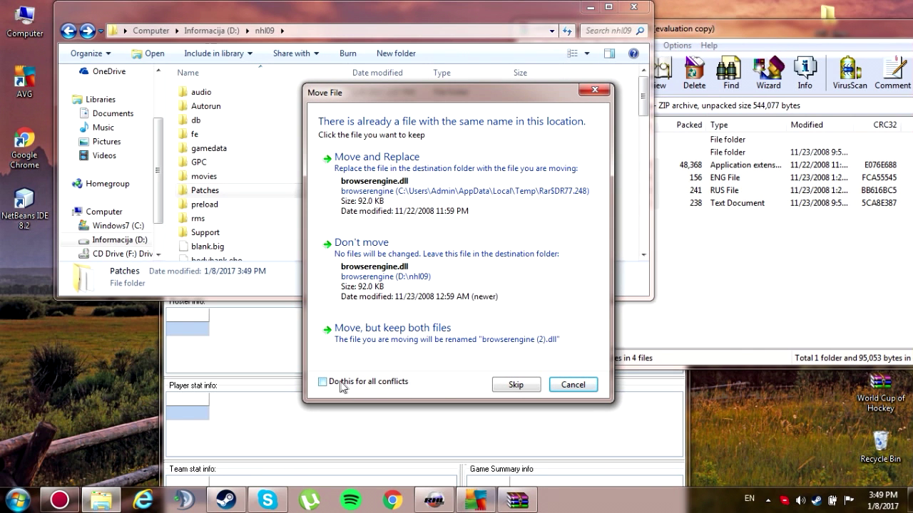
left_click(341, 384)
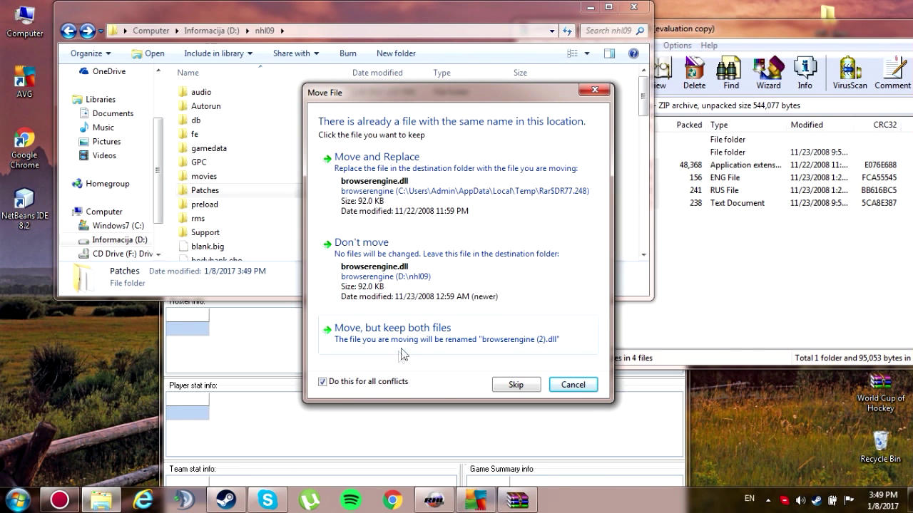
left_click(389, 261)
Leave the roster archive, close the WinRAR window and clear the open windows from the desktop.
left_click(770, 281)
left_click(532, 106)
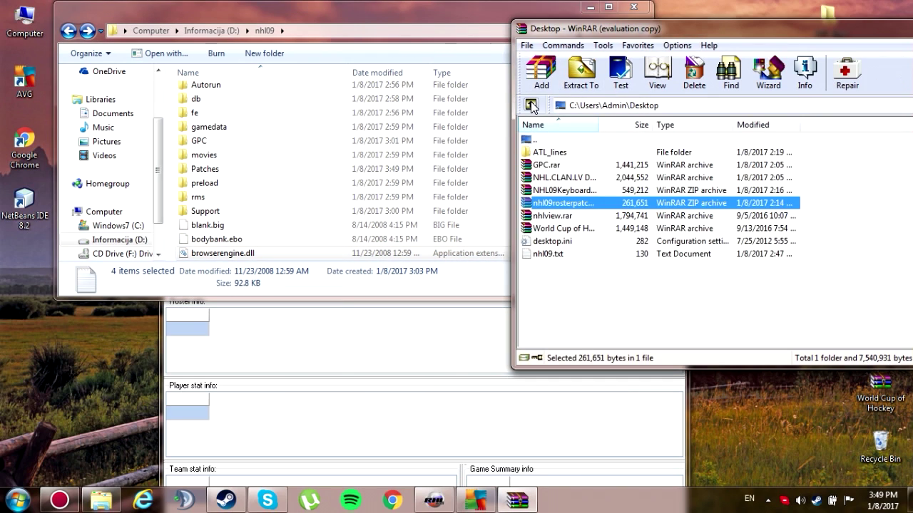
left_click_drag(715, 32, 370, 26)
left_click(677, 22)
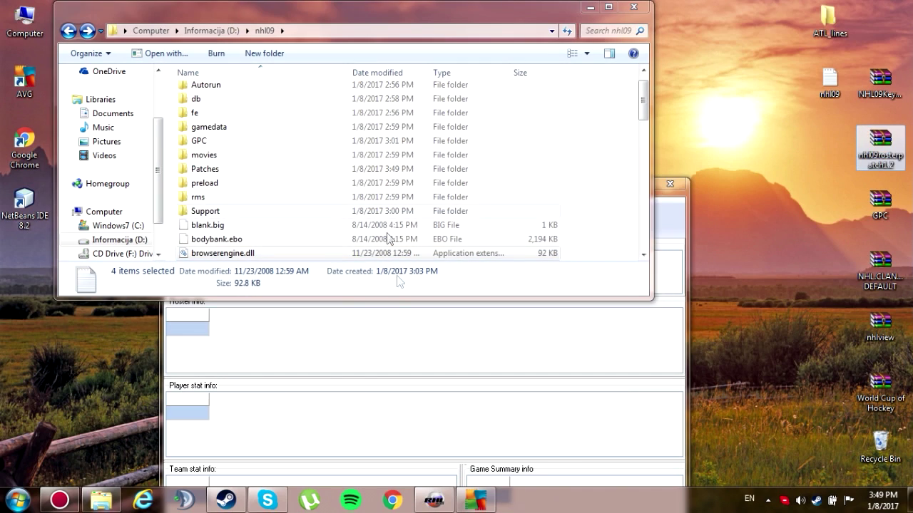
left_click(624, 188)
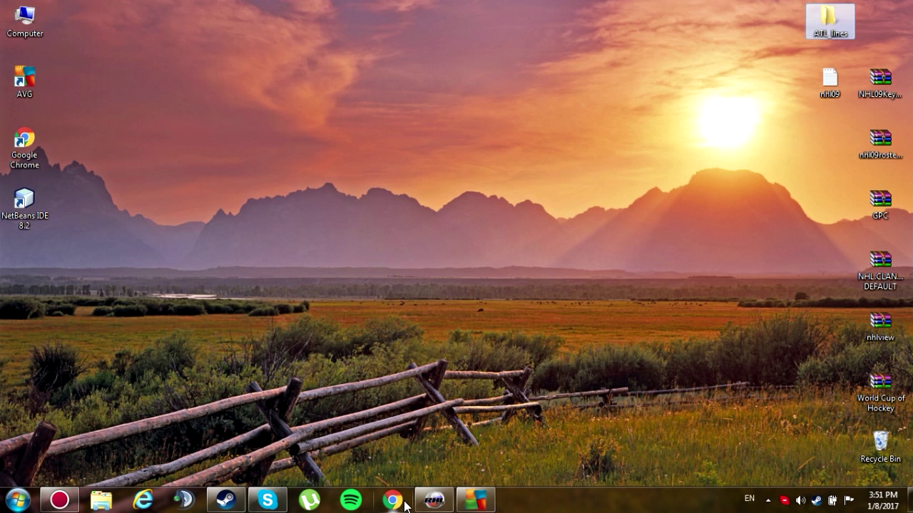
Bring up NHL09 GamePlay Center and start the game with Vancouver Canucks as own team and Minnesota Wild as opponent.
left_click(431, 501)
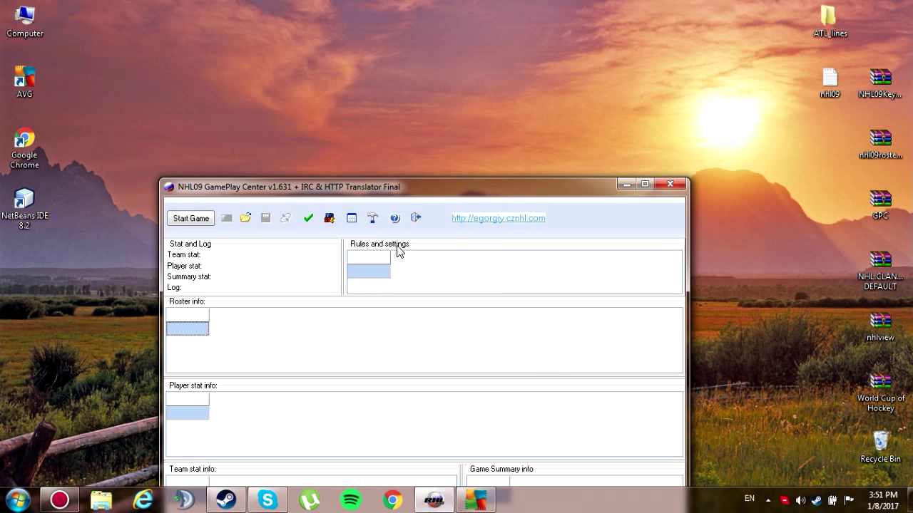
left_click(194, 221)
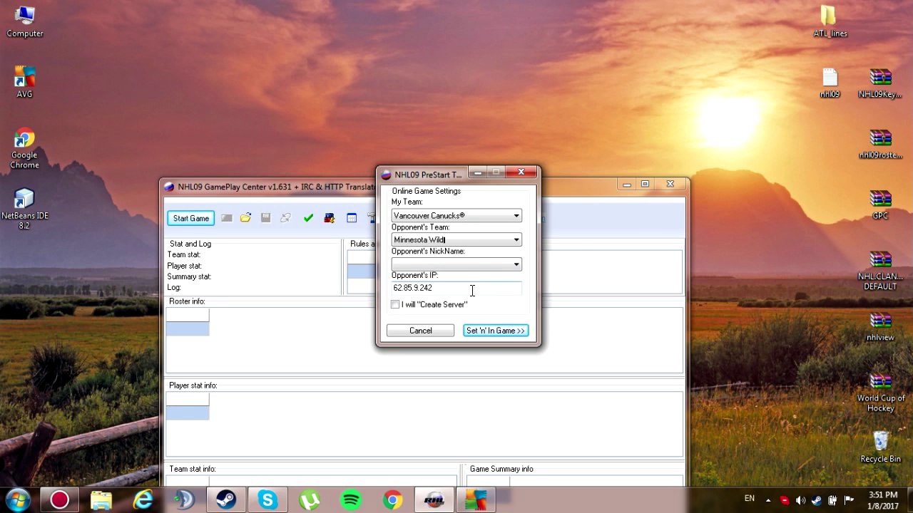
left_click(469, 215)
left_click(469, 214)
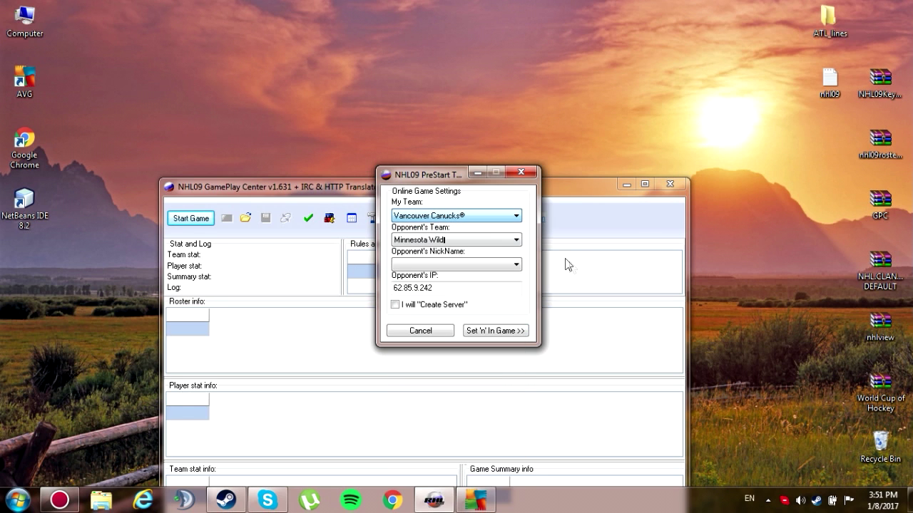
left_click(500, 330)
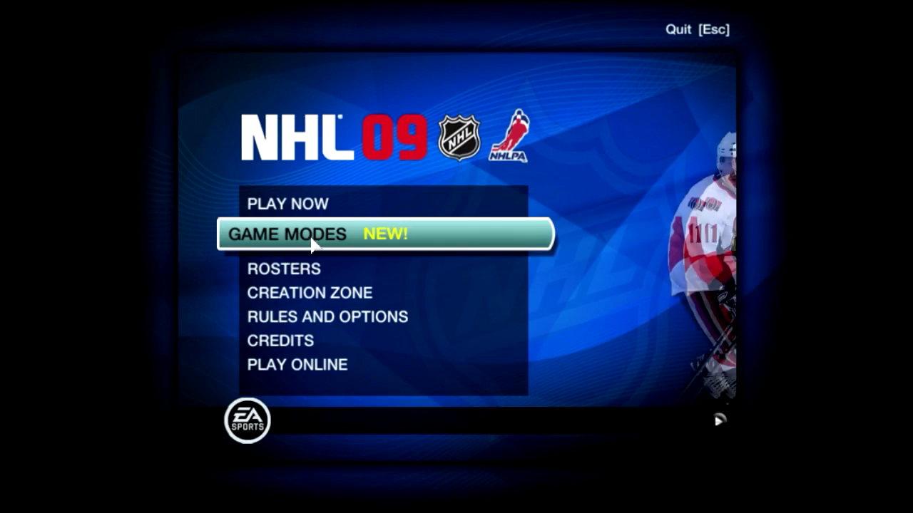
Examine the Atlanta team's offense lines in the roster's Edit Lines screen, and return to the main menu.
left_click(299, 267)
left_click(305, 281)
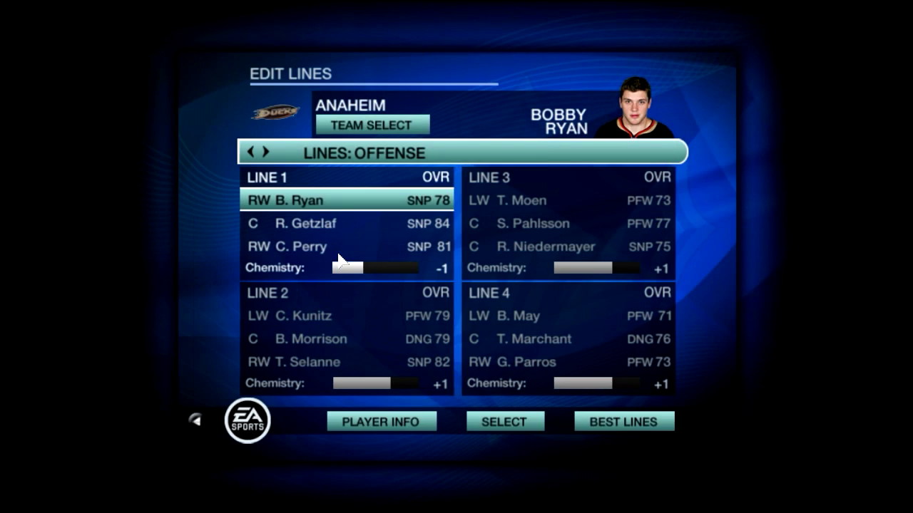
left_click(349, 126)
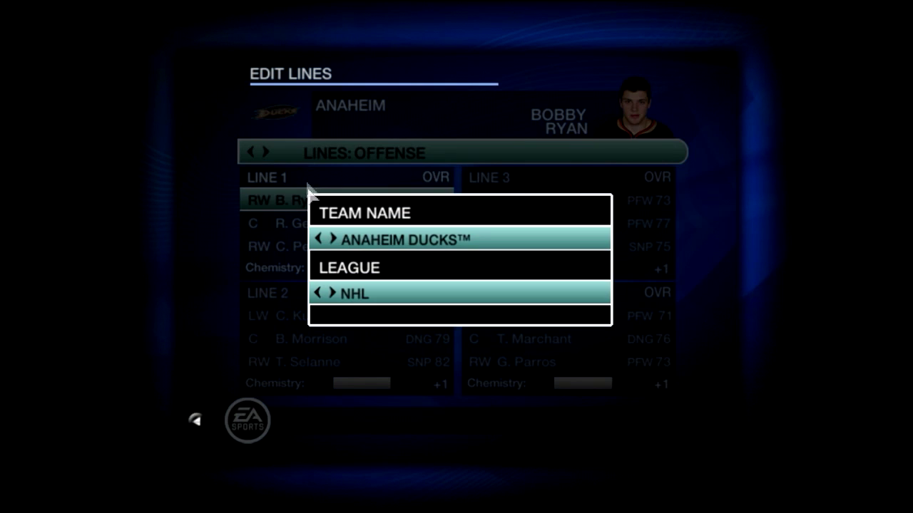
left_click(332, 240)
key("Return")
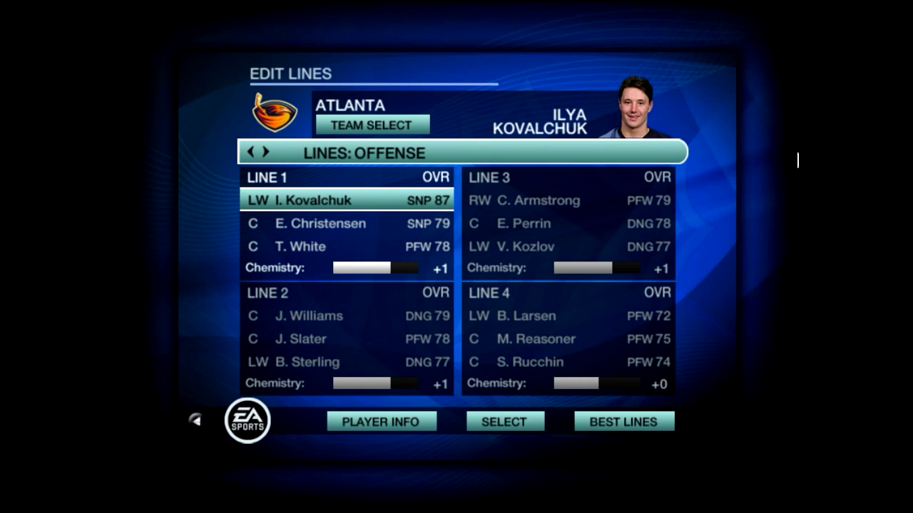
key("Escape")
key("Escape")
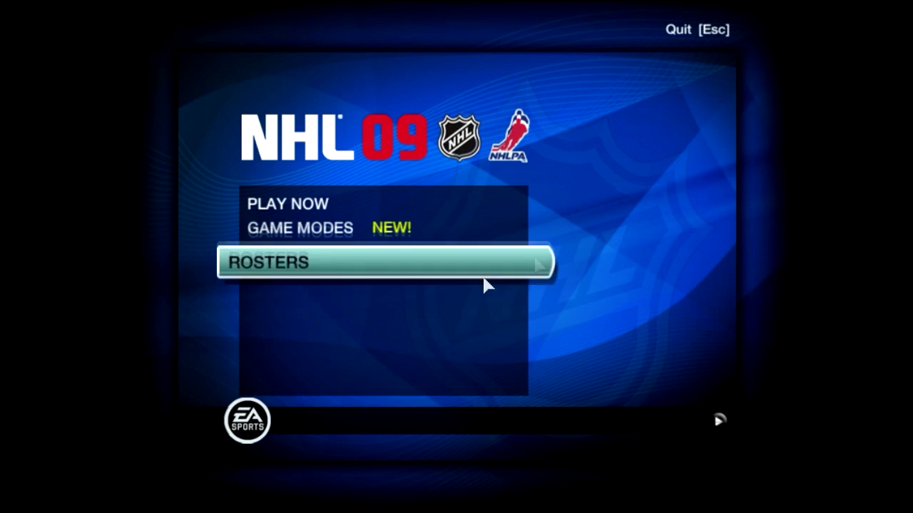
Set the game resolution to 1024 x 768 in the display settings and go back to the main menu.
left_click(349, 312)
left_click(359, 314)
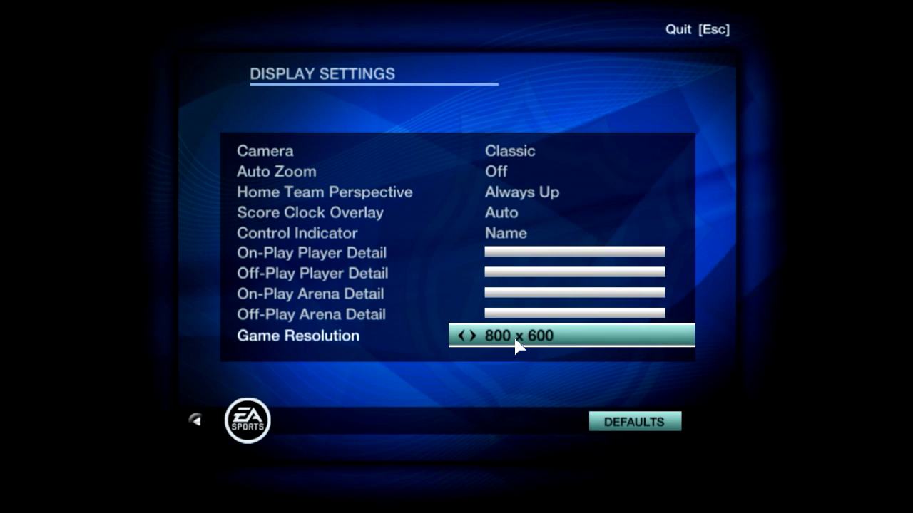
left_click(515, 342)
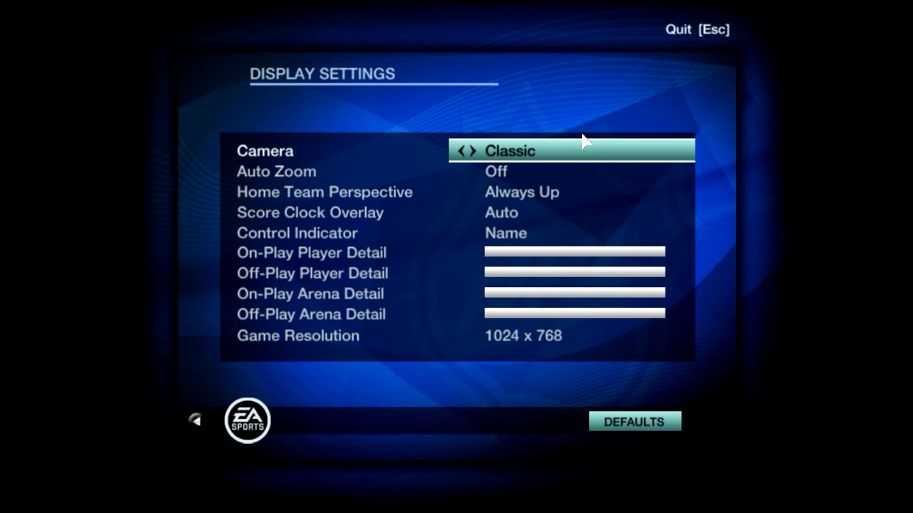
key("Escape")
key("Escape")
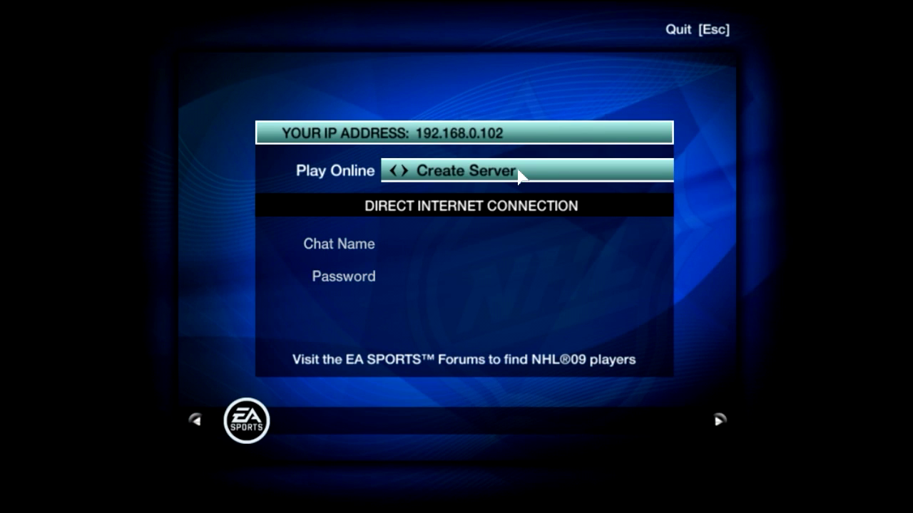
Create an online server with the player's chat name filled in, and cancel the wait for a challenger.
left_click(498, 285)
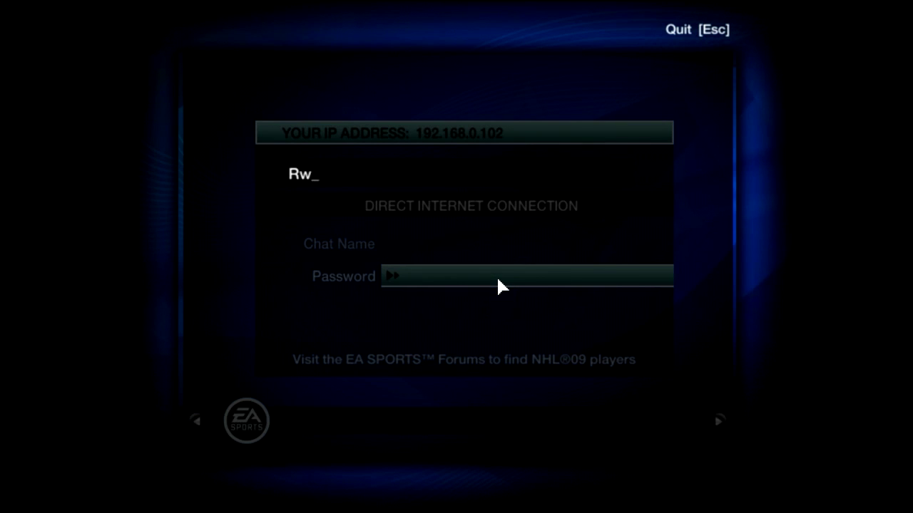
type("Reb")
key("BackSpace")
type("n")
key("Return")
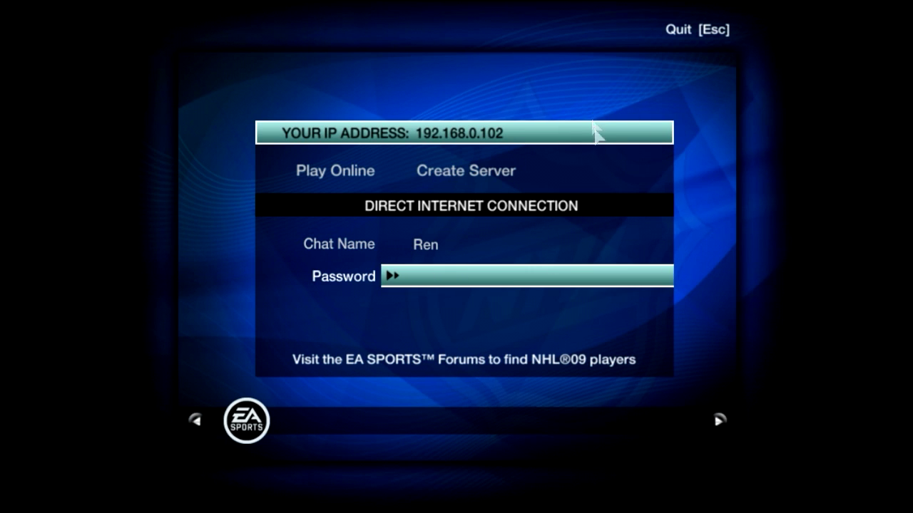
key("Return")
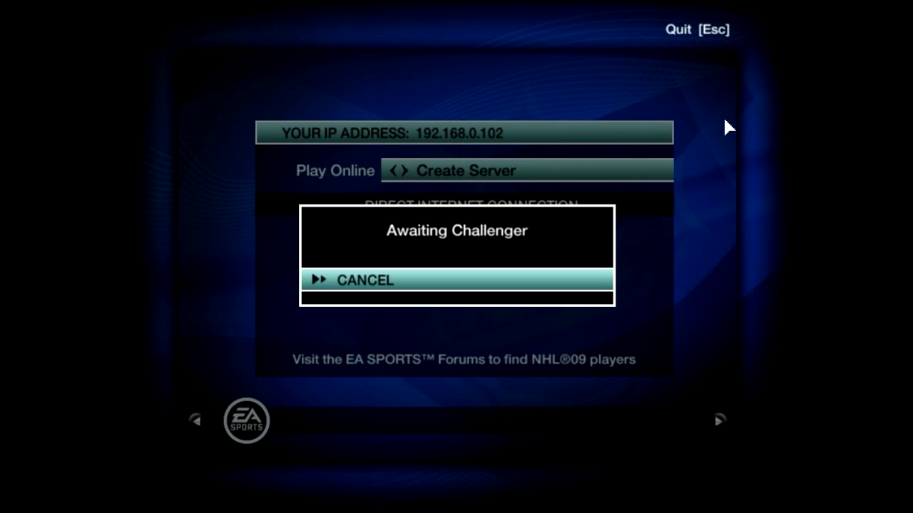
key("Return")
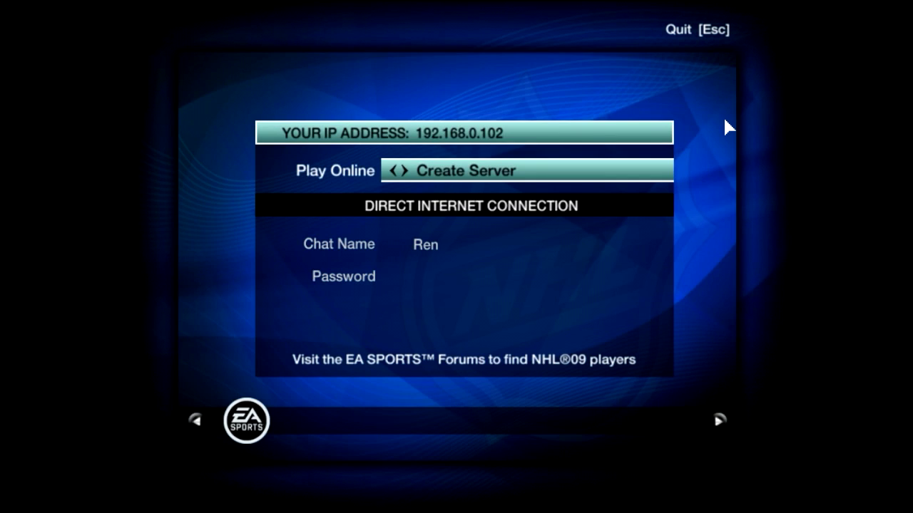
Try joining an online server at IP address 111.111.111.111 and allow nhl2009 access through Windows Firewall on private networks.
key("Right")
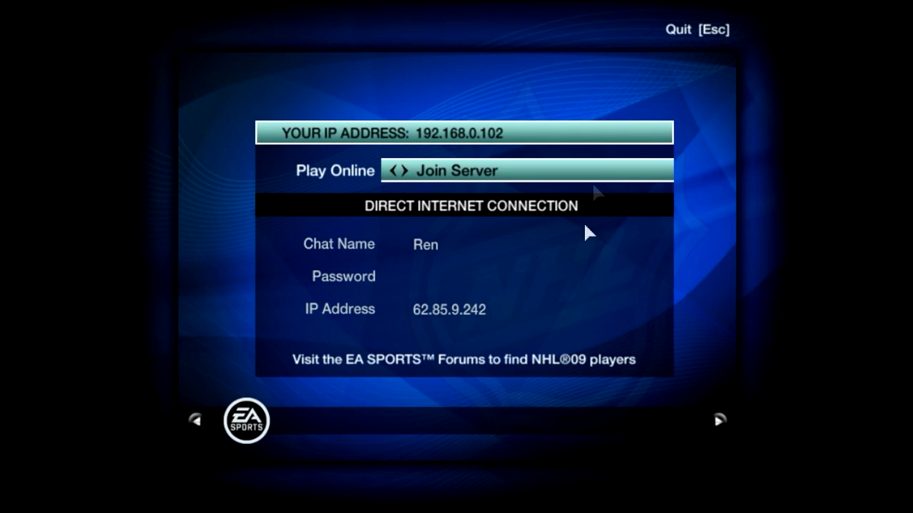
left_click(457, 308)
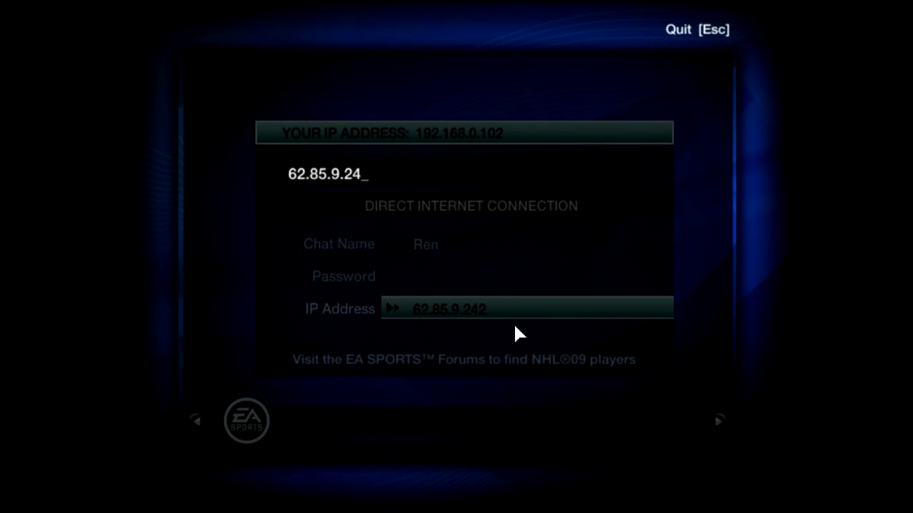
key("BackSpace")
key("BackSpace")
key("BackSpace")
key("BackSpace")
key("BackSpace")
key("BackSpace")
key("BackSpace")
key("BackSpace")
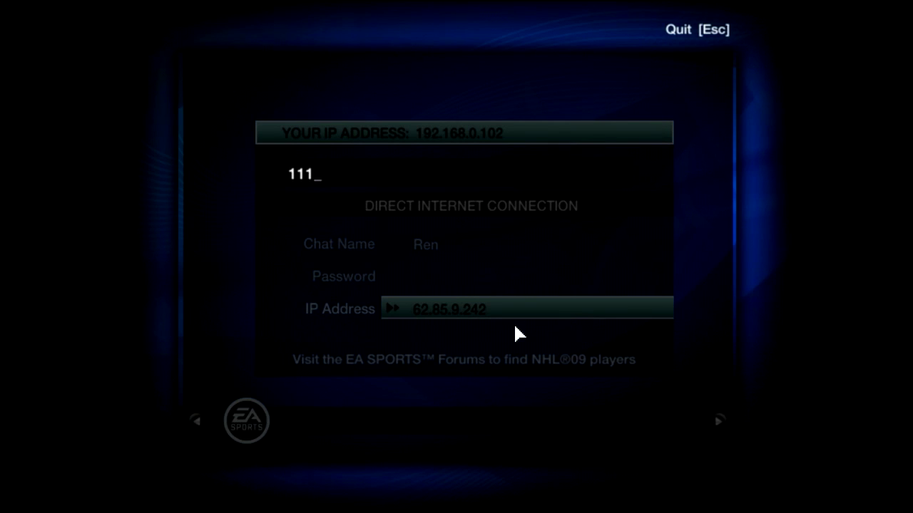
type("111.111.111.111")
key("Return")
key("Return")
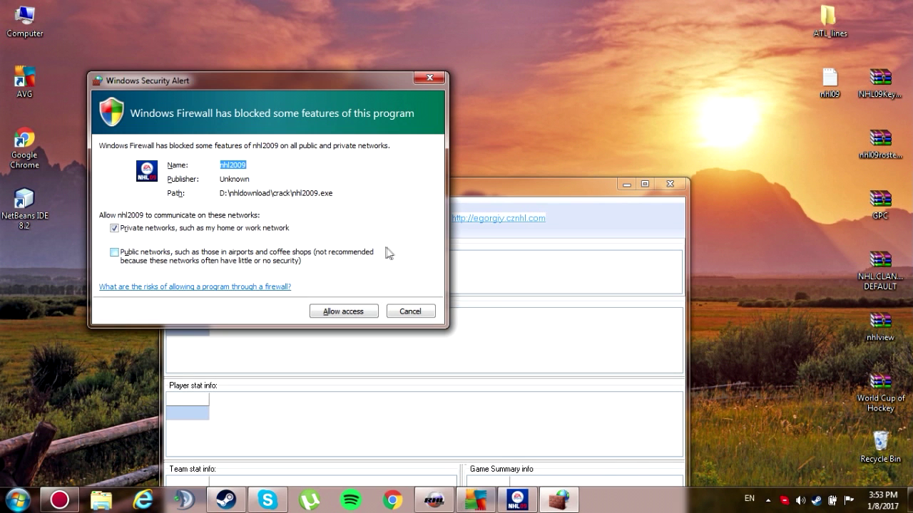
left_click(350, 312)
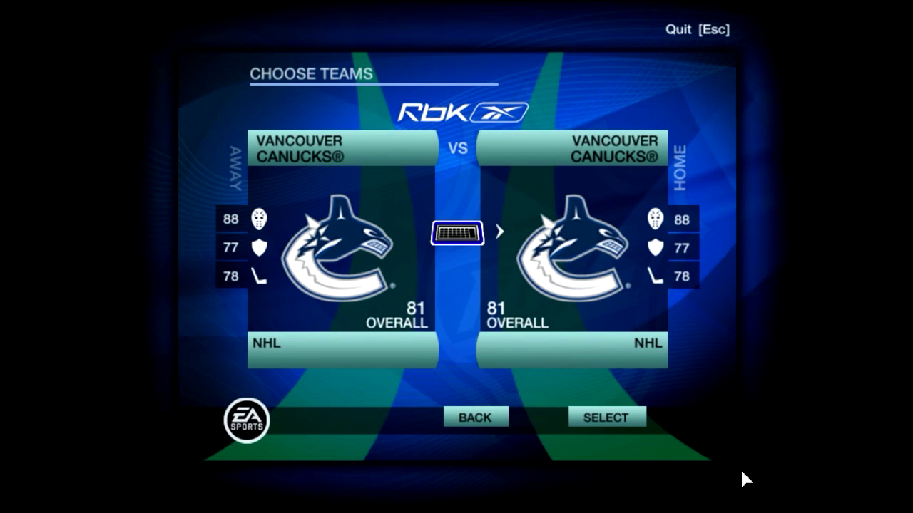
Assign the keyboard to the home side and select the Atlanta Thrashers as the home team.
key("Up")
key("Up")
key("Up")
key("Up")
key("Up")
key("Up")
key("Up")
key("Up")
key("Right")
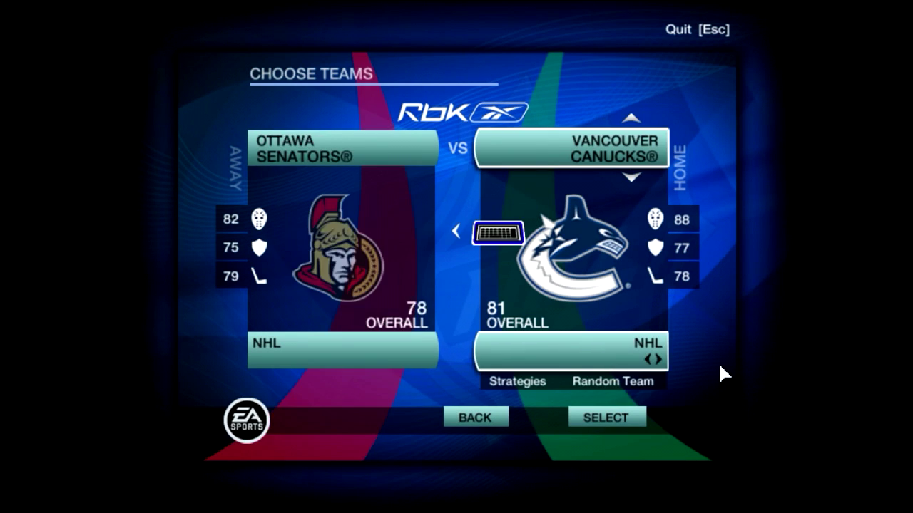
key("Up")
key("Up")
key("Up")
key("Up")
key("Up")
key("Up")
key("Up")
key("Up")
key("Up")
key("Up")
key("Up")
key("Up")
key("Up")
key("Up")
key("Up")
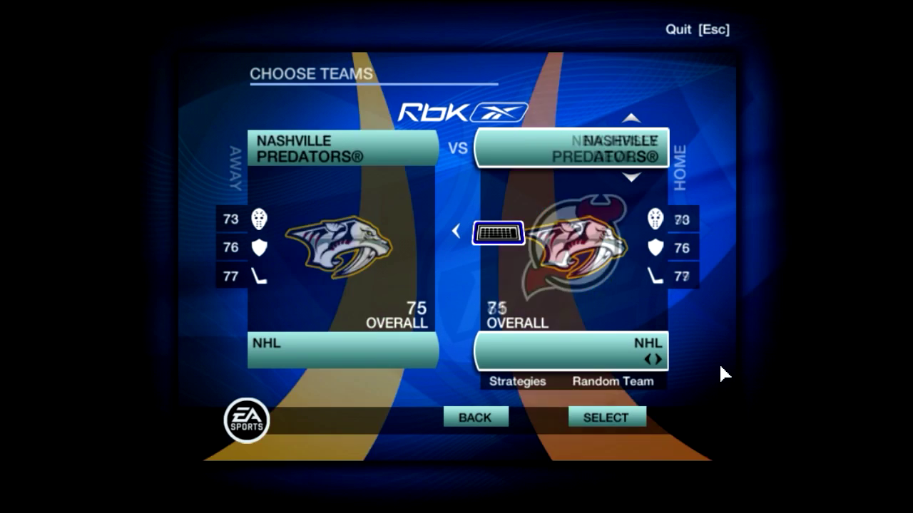
key("Up")
key("Up")
key("Up")
key("Up")
key("Up")
key("Up")
key("Up")
key("Up")
key("Up")
key("Up")
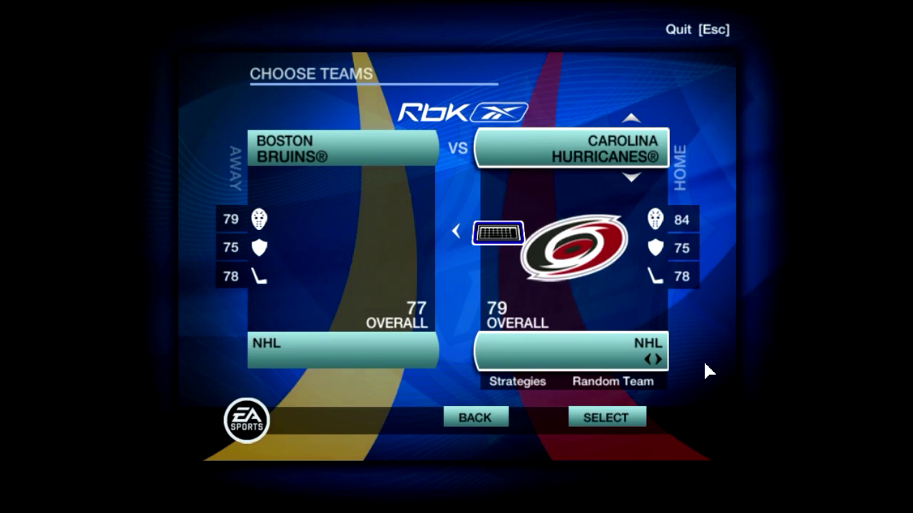
key("Up")
key("Up")
key("Up")
key("Down")
key("Return")
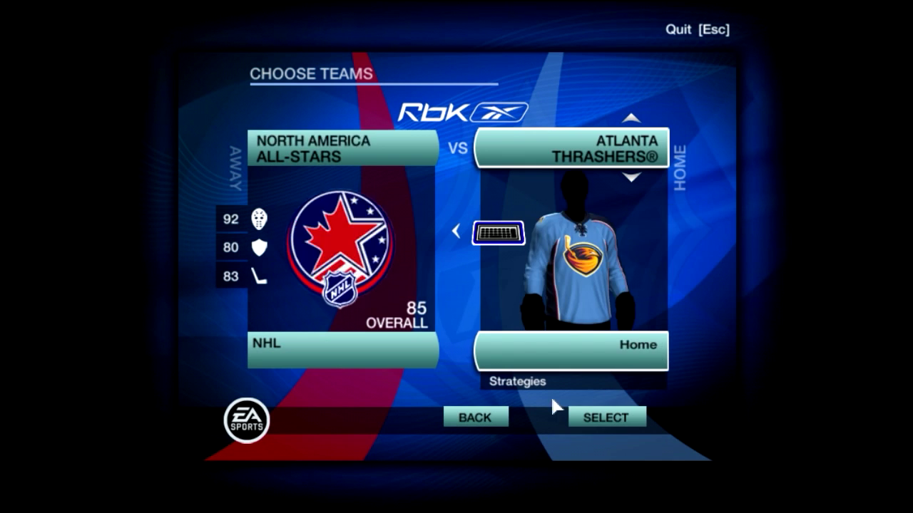
Open the Atlanta Thrashers' strategies and go through the options.
left_click(535, 383)
key("Down")
key("Right")
key("Up")
key("Down")
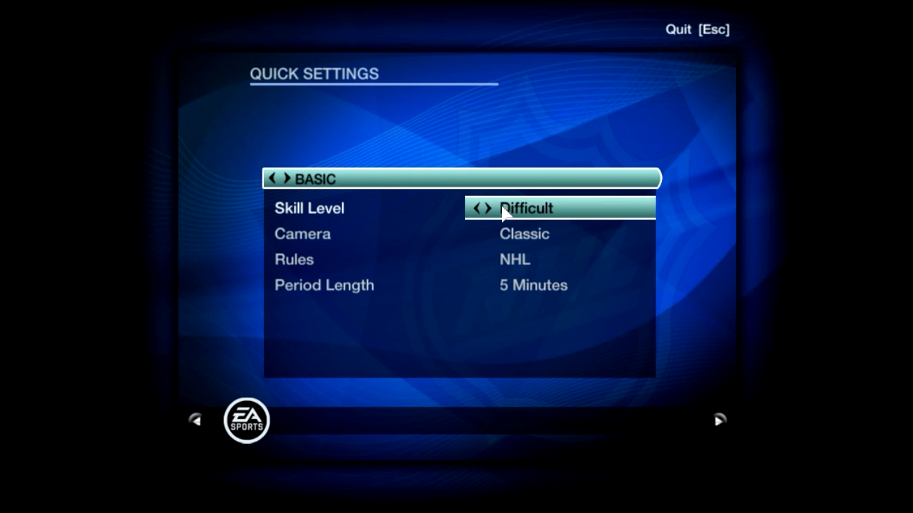
Switch the match's quick settings from the basic to the advanced page.
left_click(271, 178)
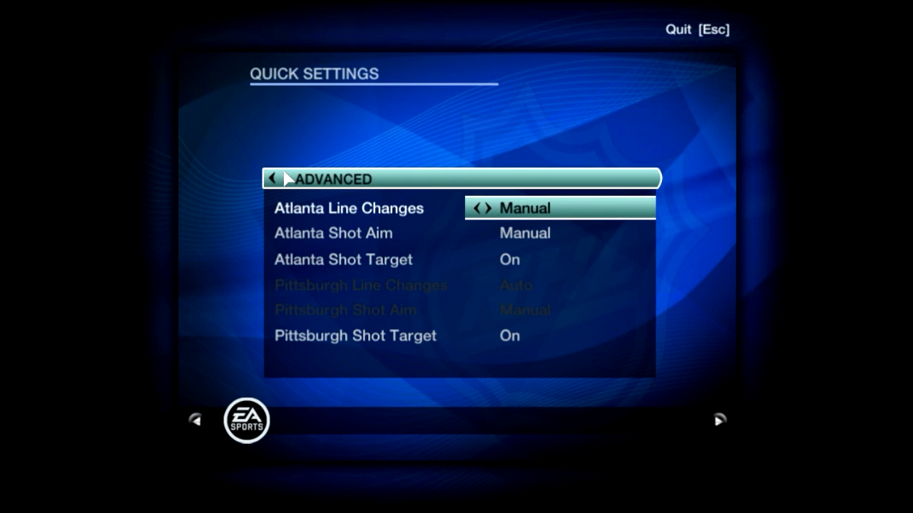